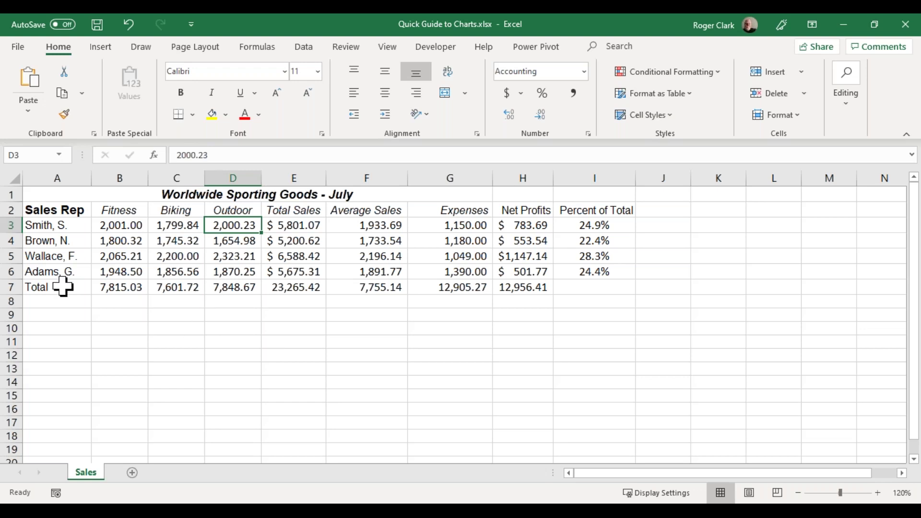
Insert a blank row above the Total row and a blank column before Average Sales.
left_click(10, 288)
right_click(10, 287)
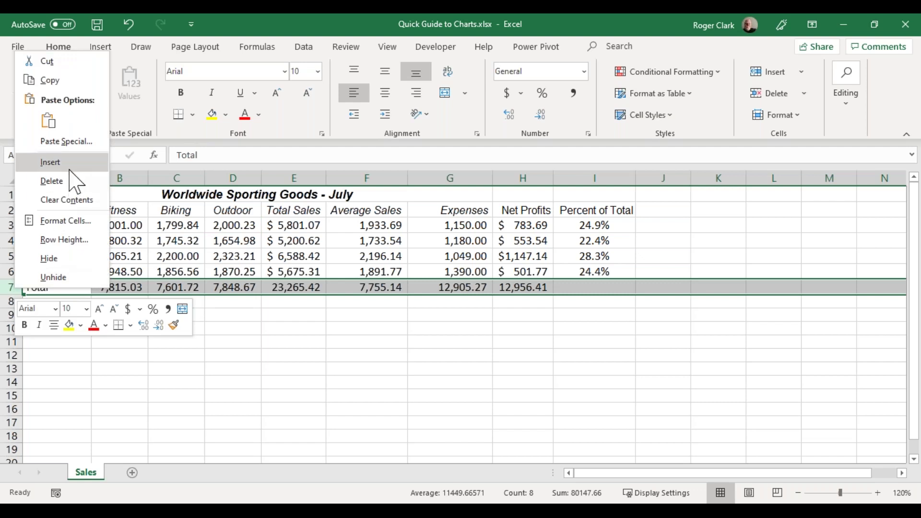
left_click(70, 163)
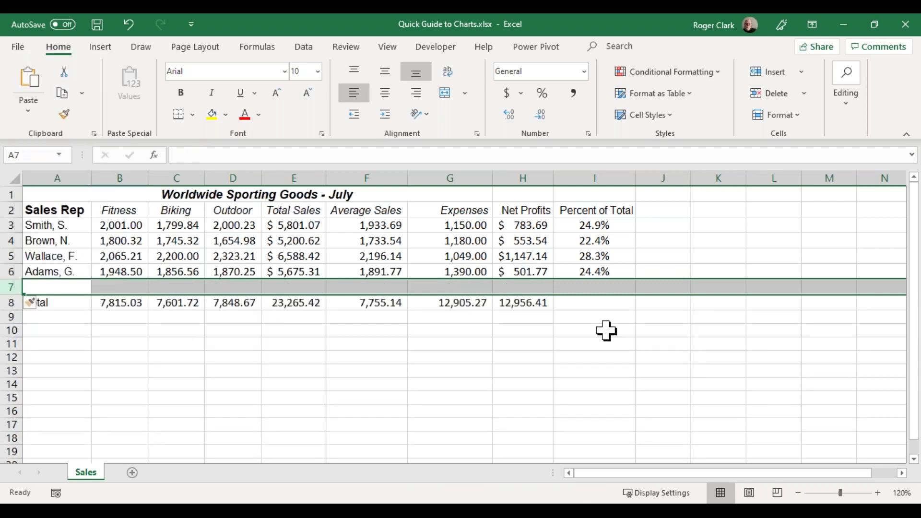
right_click(363, 176)
left_click(405, 291)
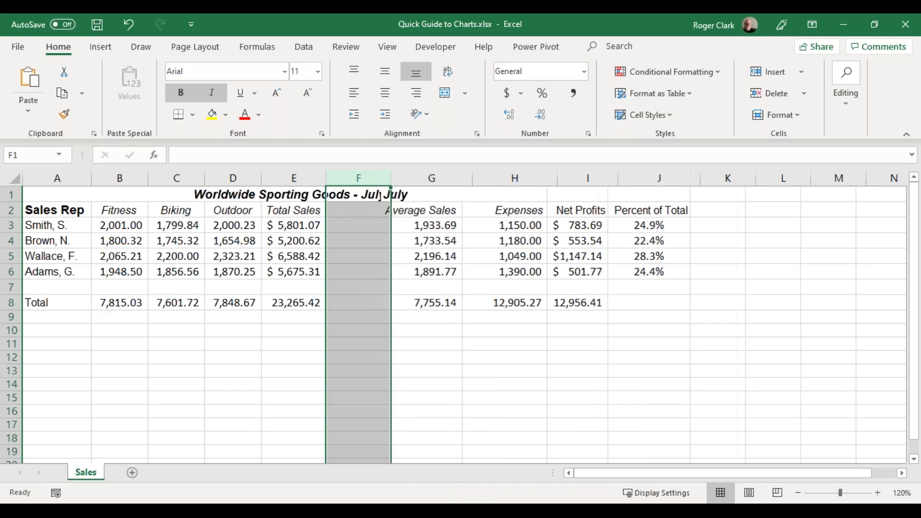
Select in turn the data blocks separated by the blank row and column, including the figures in the Total row.
left_click(257, 288)
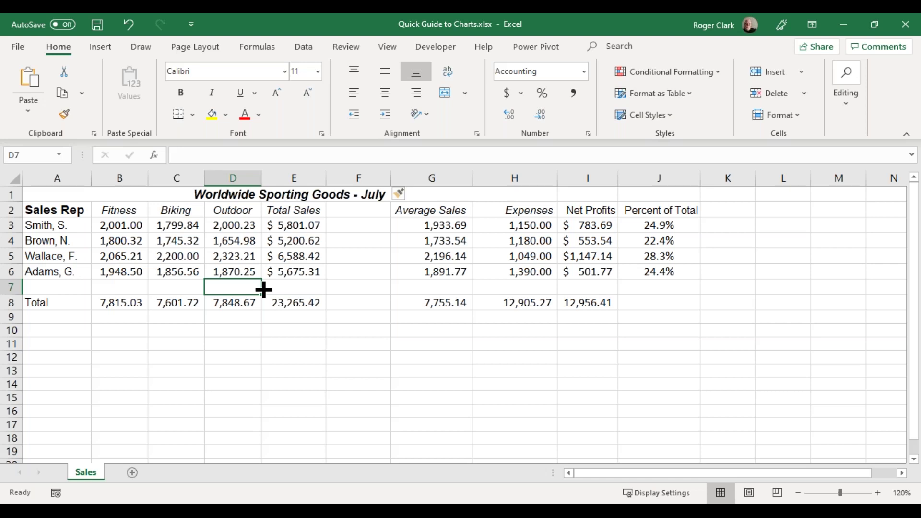
left_click_drag(72, 209, 288, 269)
left_click_drag(418, 207, 658, 272)
left_click_drag(103, 300, 304, 298)
left_click_drag(431, 303, 516, 288)
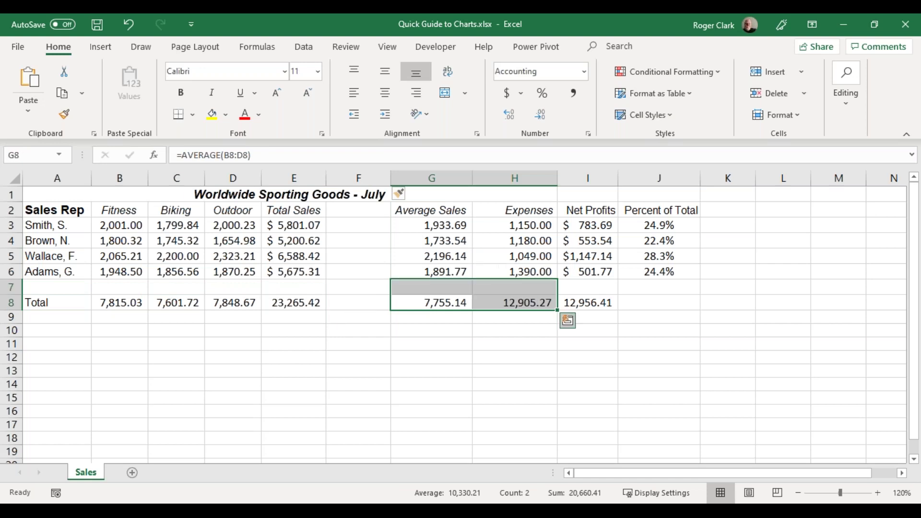
left_click_drag(591, 302, 443, 304)
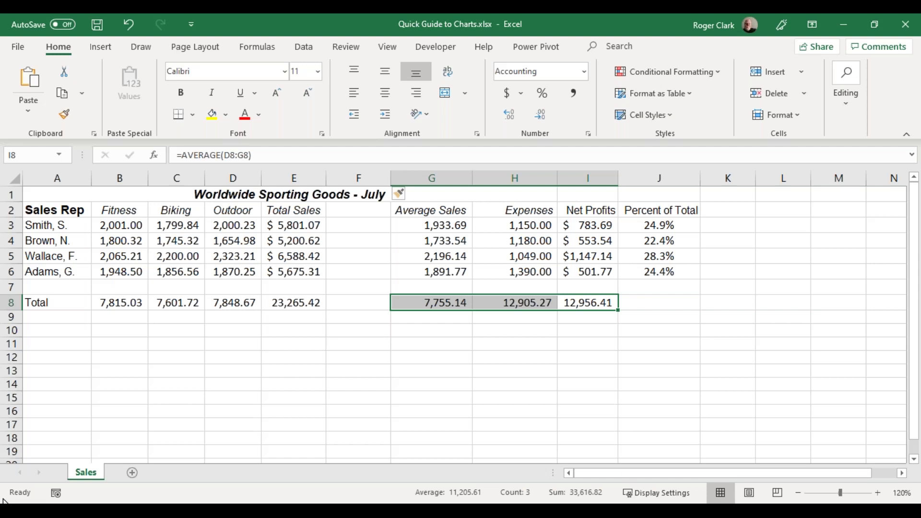
Undo the insertion of the blank column and the blank row.
key("ctrl+z")
key("ctrl+z")
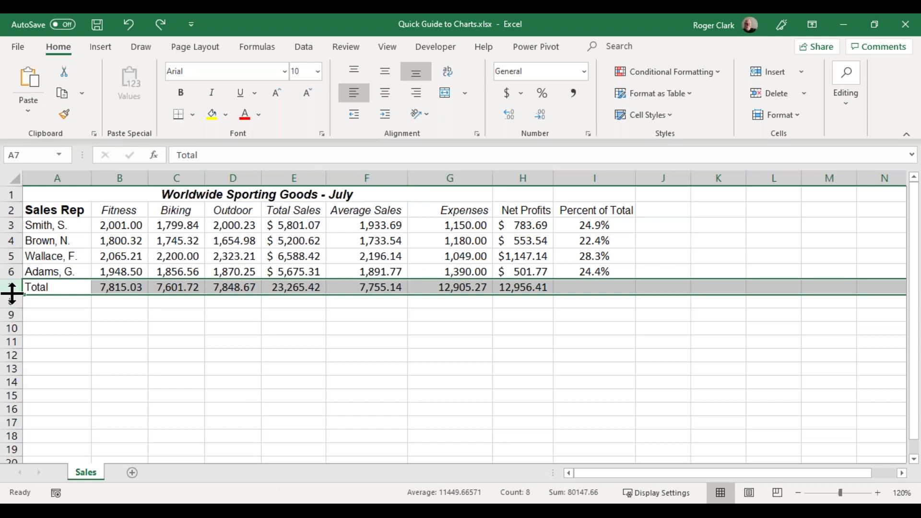
Try a taller Total row and a wider Total Sales column, and undo both size changes.
left_click_drag(11, 293, 12, 307)
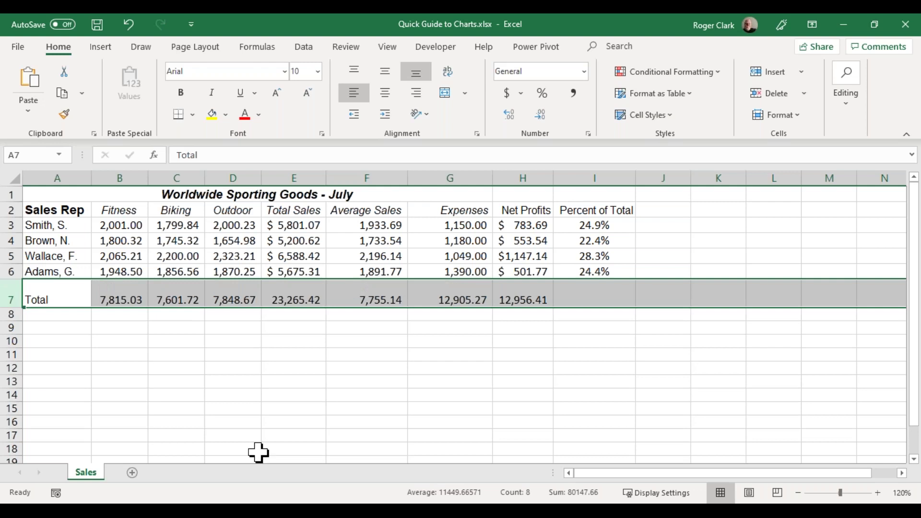
left_click(56, 291)
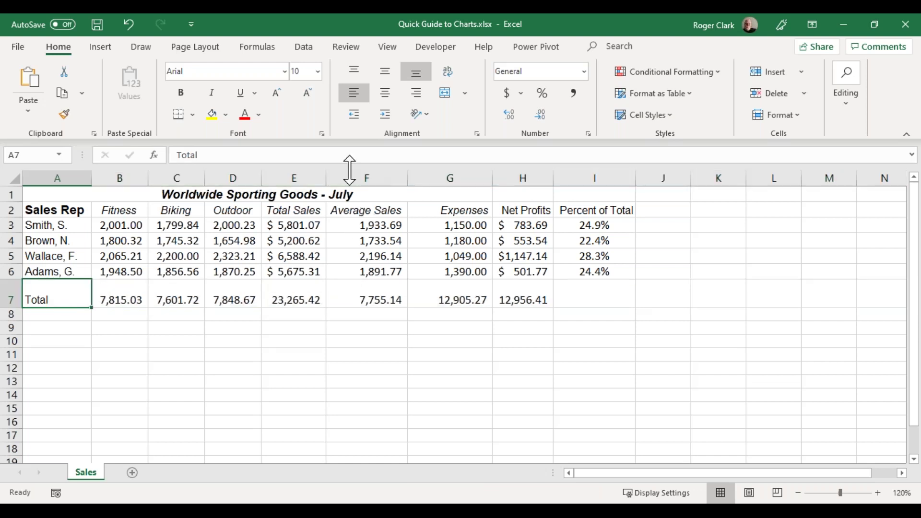
left_click_drag(326, 179, 393, 183)
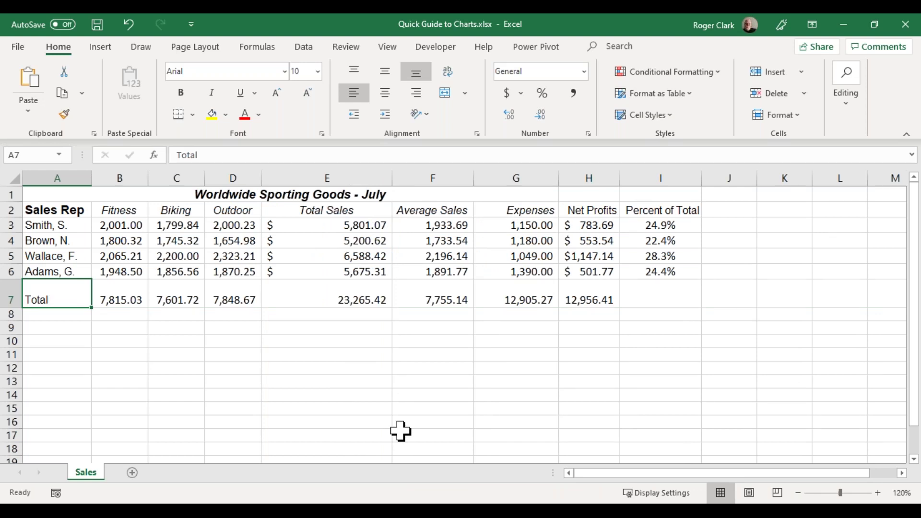
key("ctrl+z")
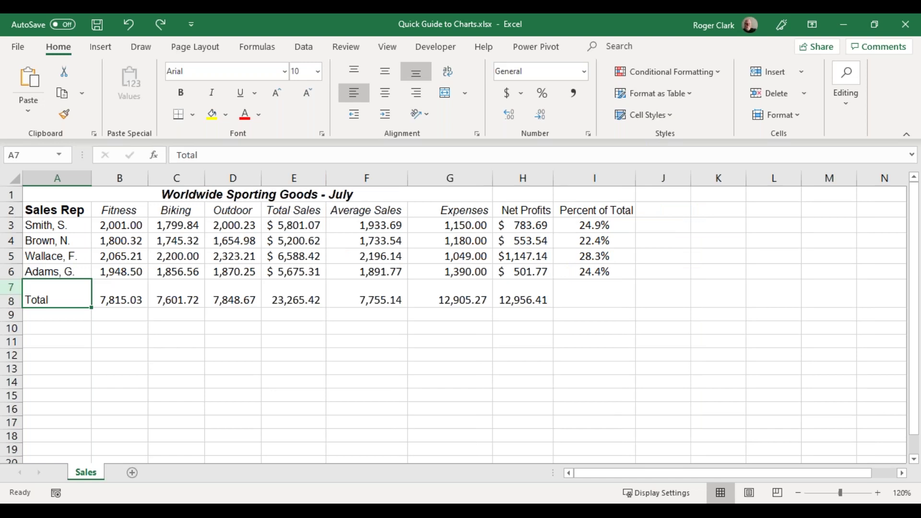
key("ctrl+z")
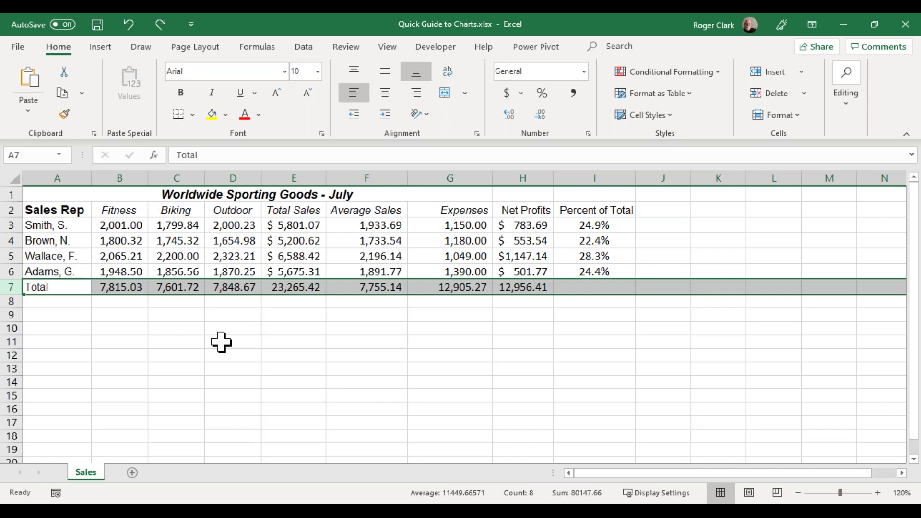
Insert a 3-D clustered column chart from the headings, rep names and category sales in A2:D6, and place it over columns C to G.
left_click_drag(109, 209, 226, 217)
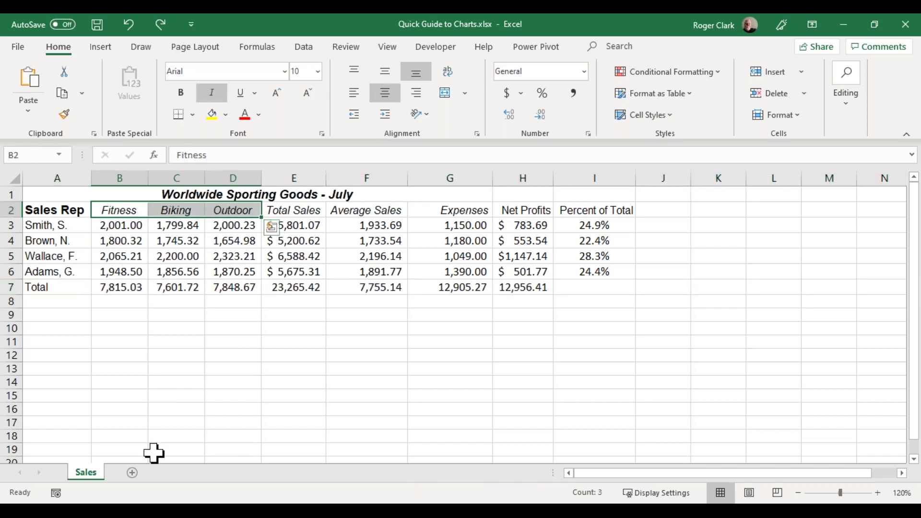
left_click_drag(39, 225, 45, 269)
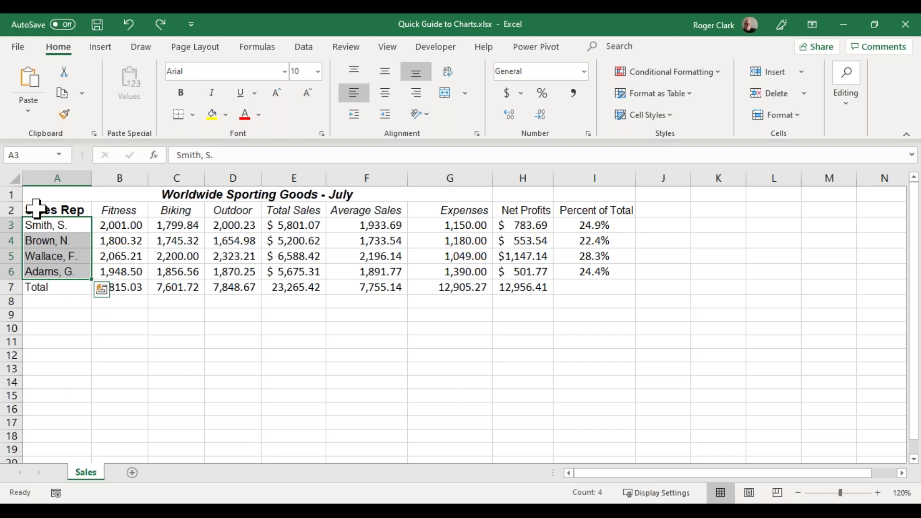
left_click_drag(30, 209, 230, 271)
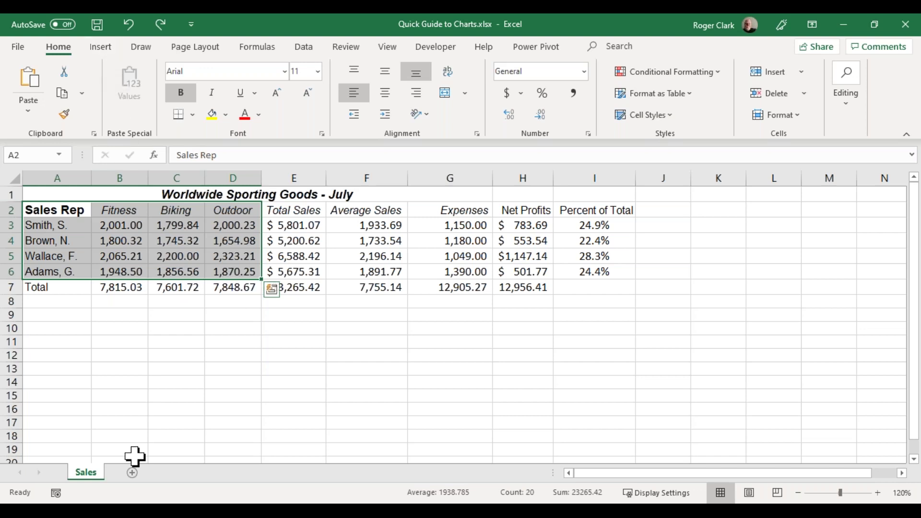
left_click(103, 48)
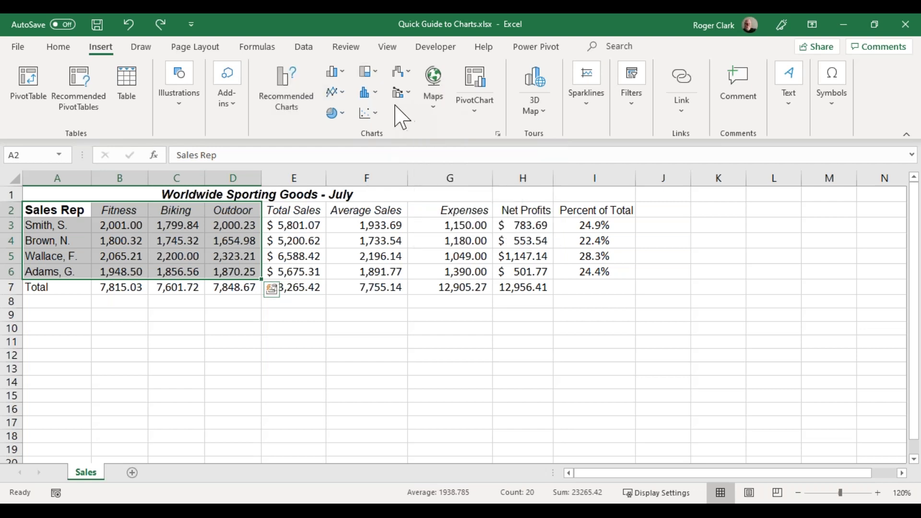
left_click(343, 73)
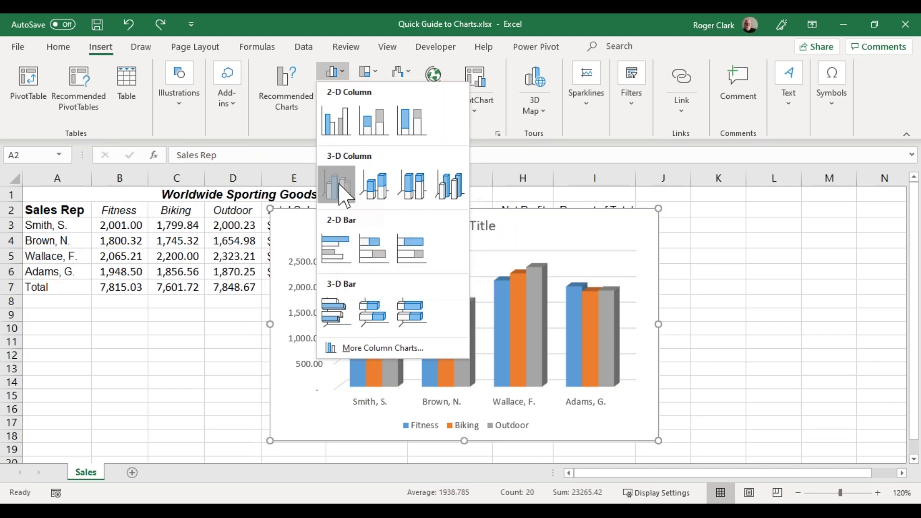
left_click(344, 194)
mouse_move(380, 216)
left_mouse_down()
mouse_move(345, 212)
mouse_move(254, 263)
mouse_move(238, 294)
mouse_move(225, 195)
left_mouse_up()
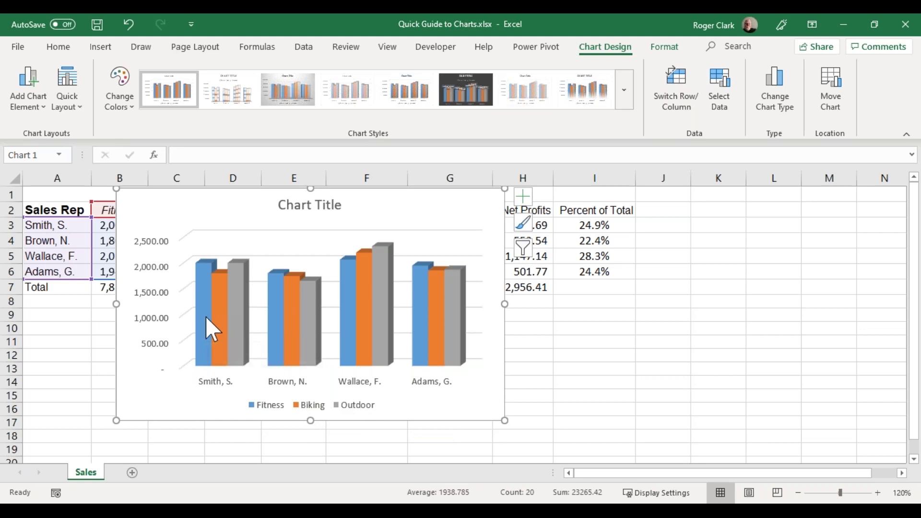
mouse_move(446, 320)
mouse_move(209, 320)
Replace the chart with a 3-D clustered column chart based only on the sales figures in B3:D6.
key("Delete")
left_click_drag(105, 224, 254, 274)
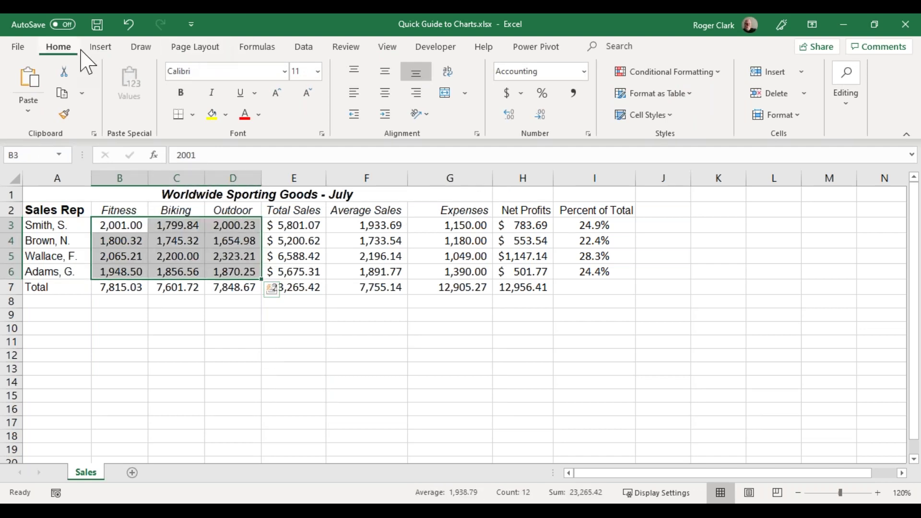
left_click(101, 47)
left_click(335, 72)
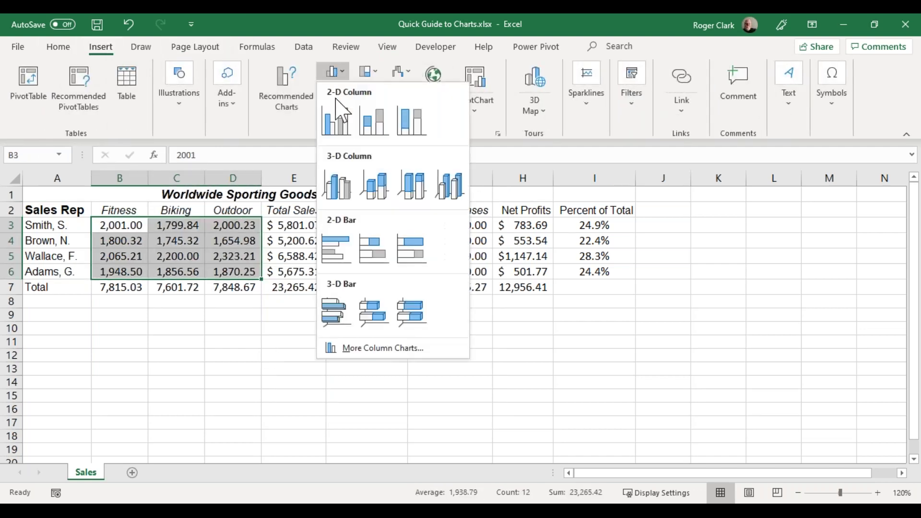
left_click(339, 187)
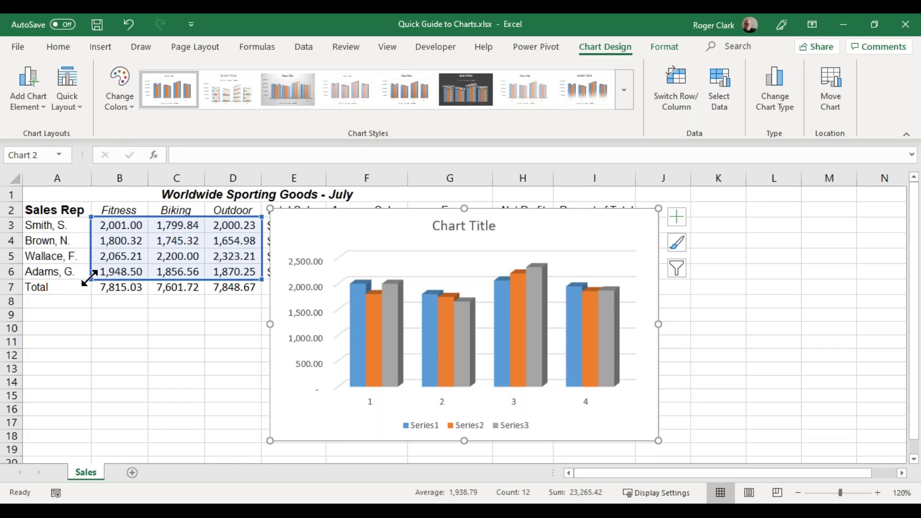
Extend the chart's source range to include the sales rep names in column A and the headings in row 2.
left_click_drag(91, 278, 35, 276)
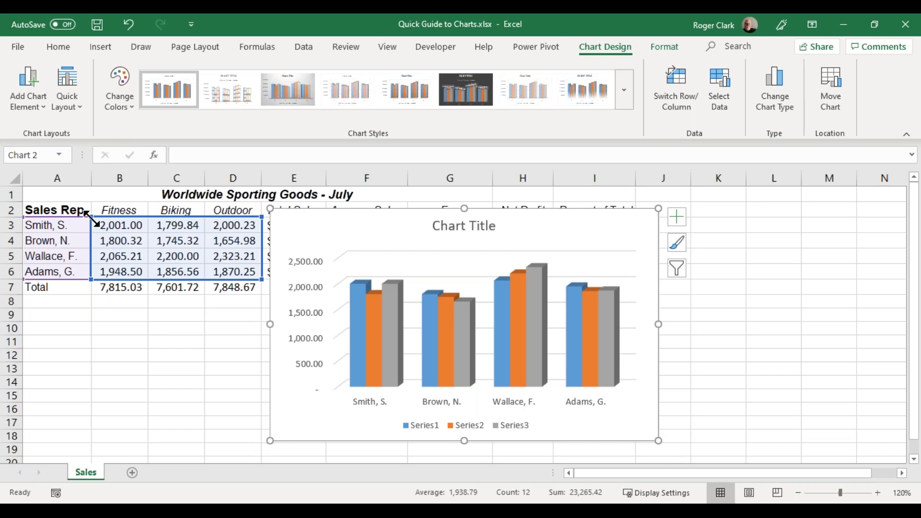
left_click_drag(87, 207, 89, 202)
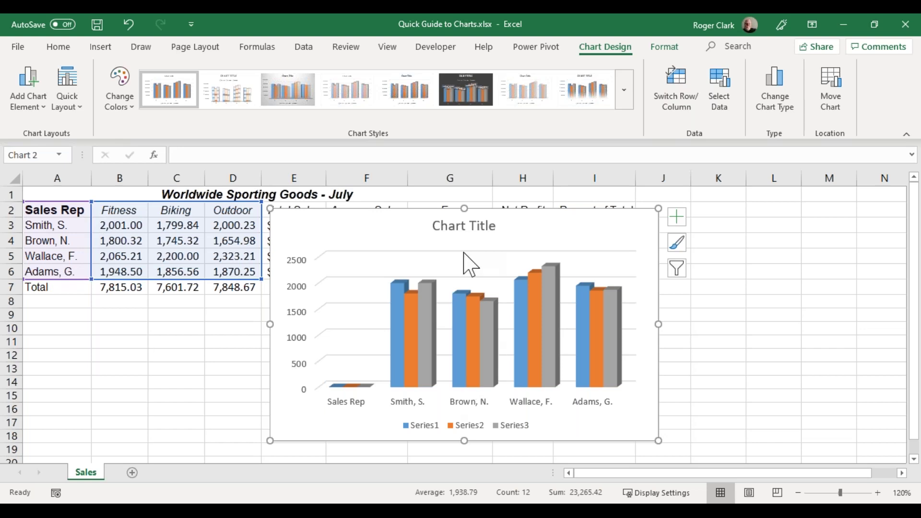
Delete the mislabelled chart and insert a 3-D clustered column chart based on A2:D6.
key("Delete")
left_click_drag(67, 214, 227, 270)
left_click(100, 46)
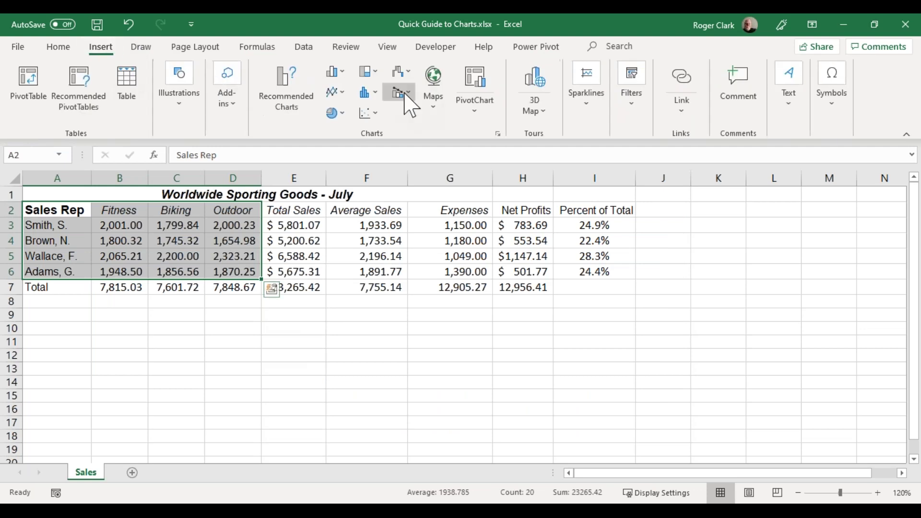
left_click(338, 76)
left_click(337, 185)
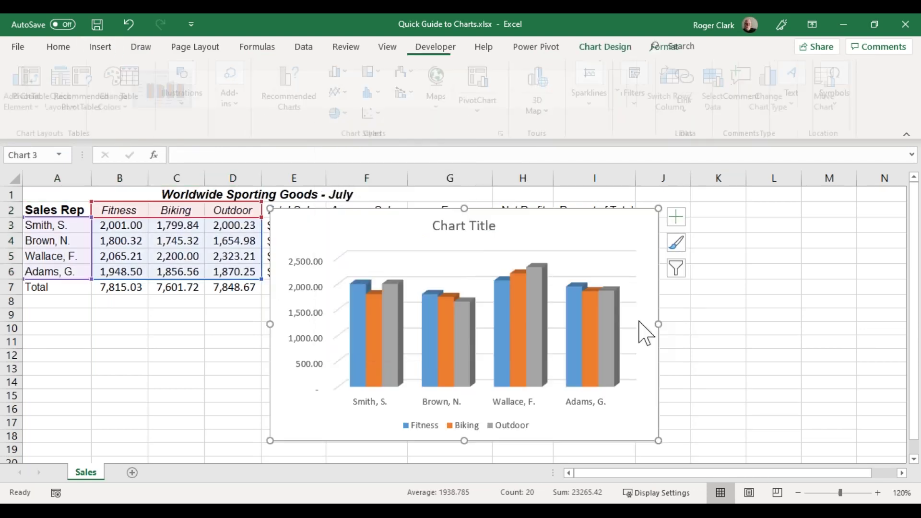
Reposition the chart over columns B to G of the worksheet and deselect it.
left_click_drag(374, 215, 348, 221)
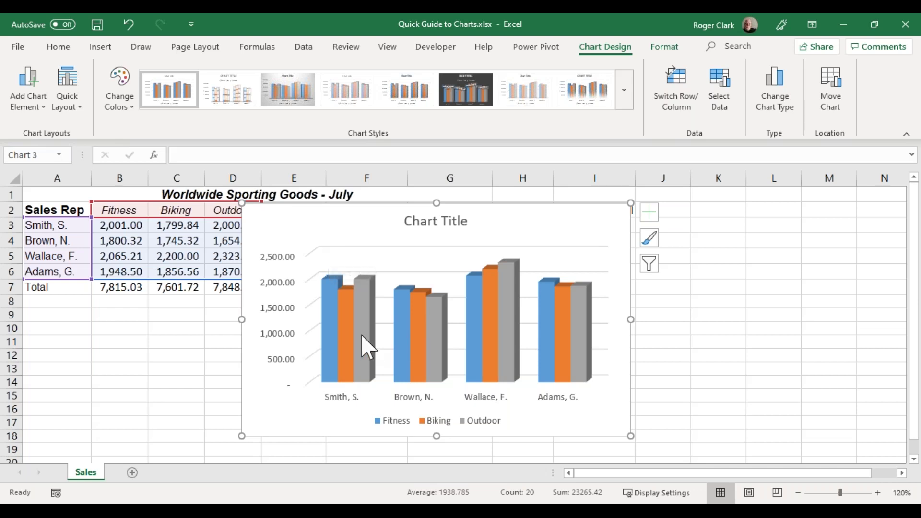
left_click_drag(333, 234, 174, 225)
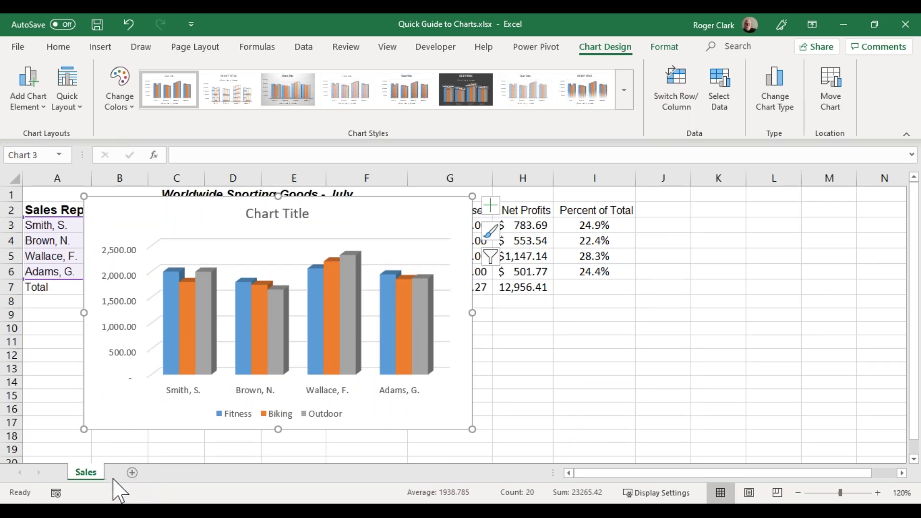
mouse_move(182, 341)
left_click(626, 302)
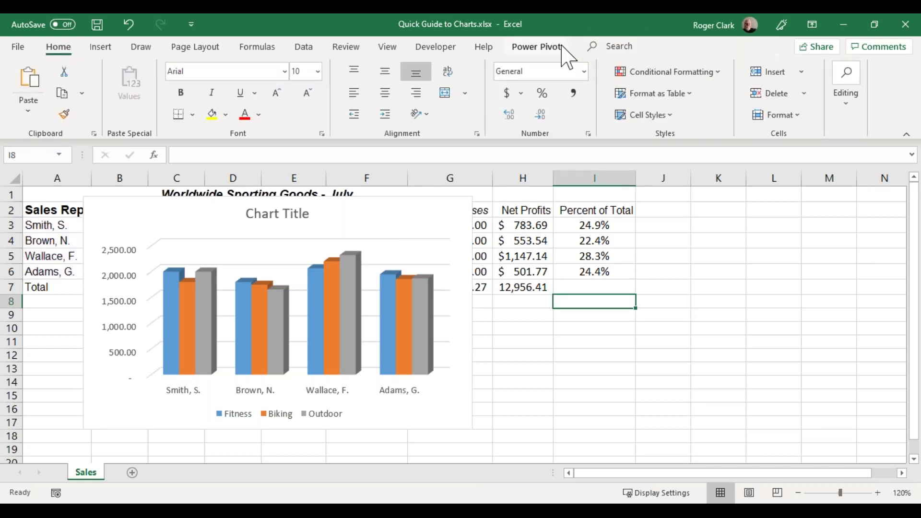
Move the chart to a new chart sheet named July Sales.
left_click(324, 251)
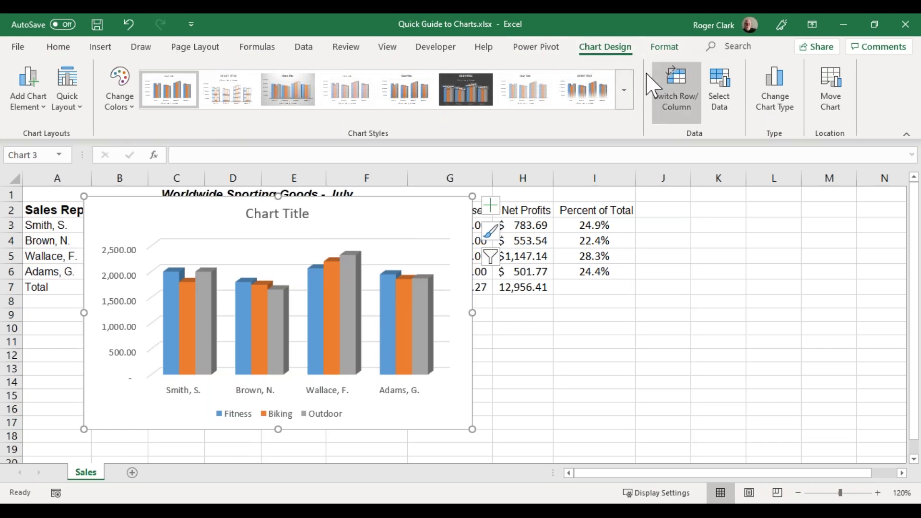
left_click(830, 88)
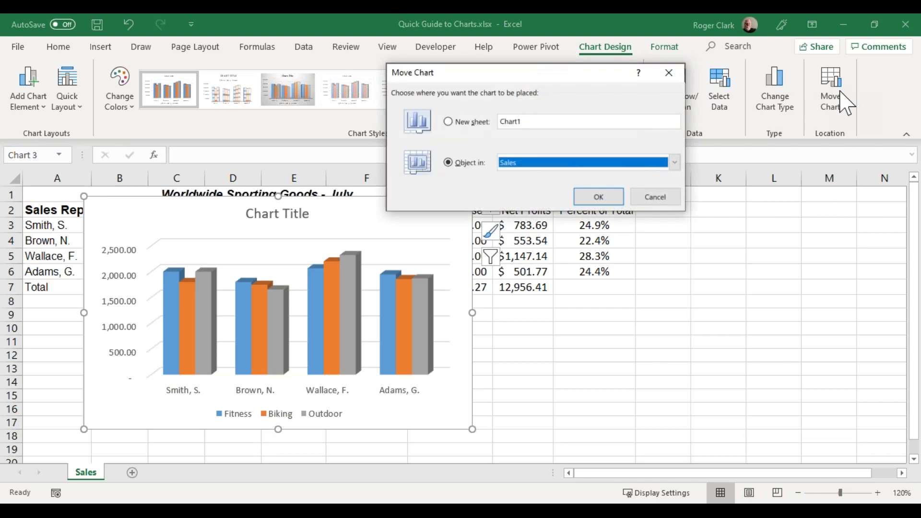
left_click(449, 122)
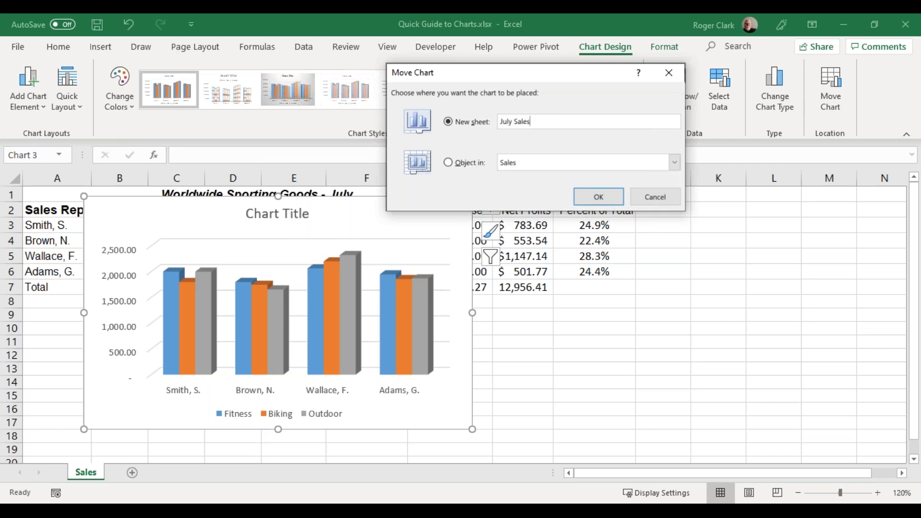
left_click(608, 198)
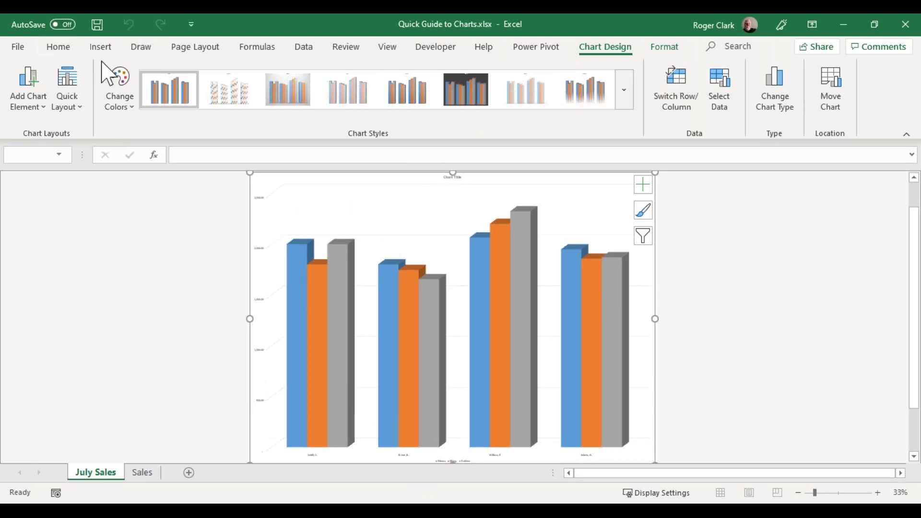
Examine the font sizes of the chart title and the vertical axis labels on the July Sales sheet.
left_click(444, 179)
left_click(60, 47)
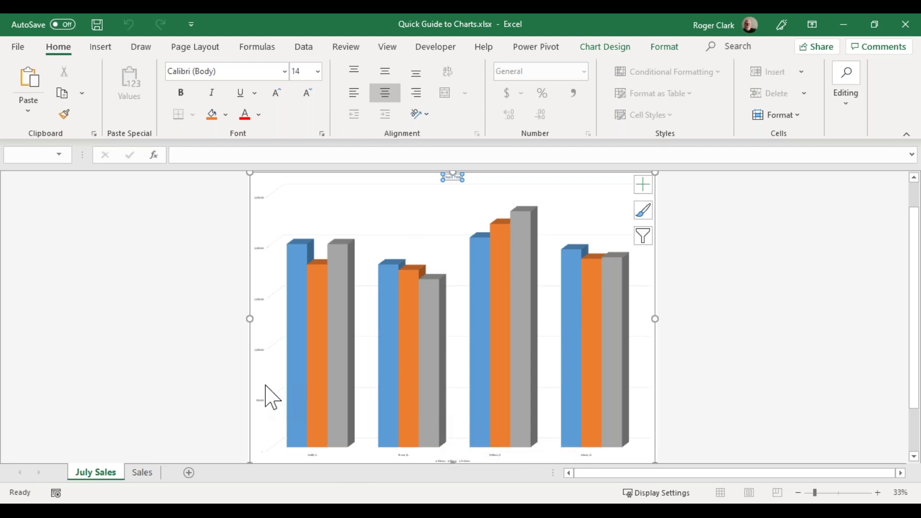
left_click(261, 404)
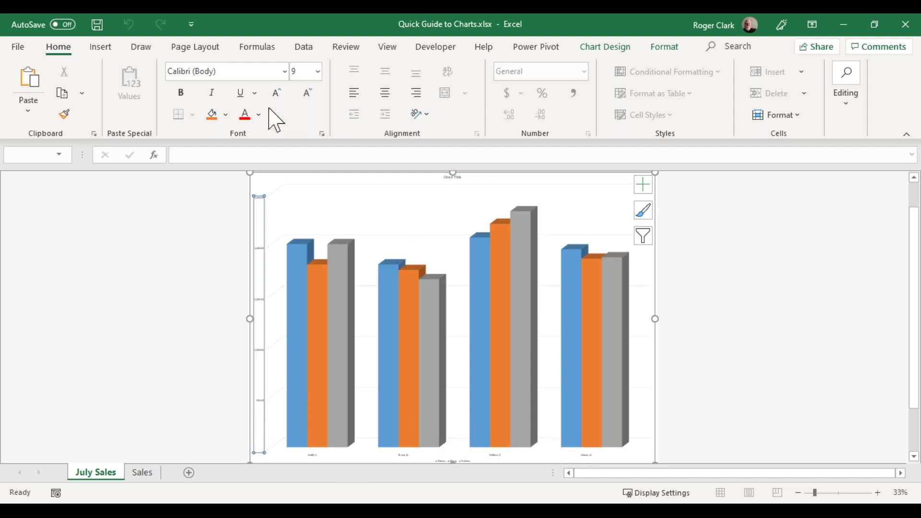
mouse_move(486, 435)
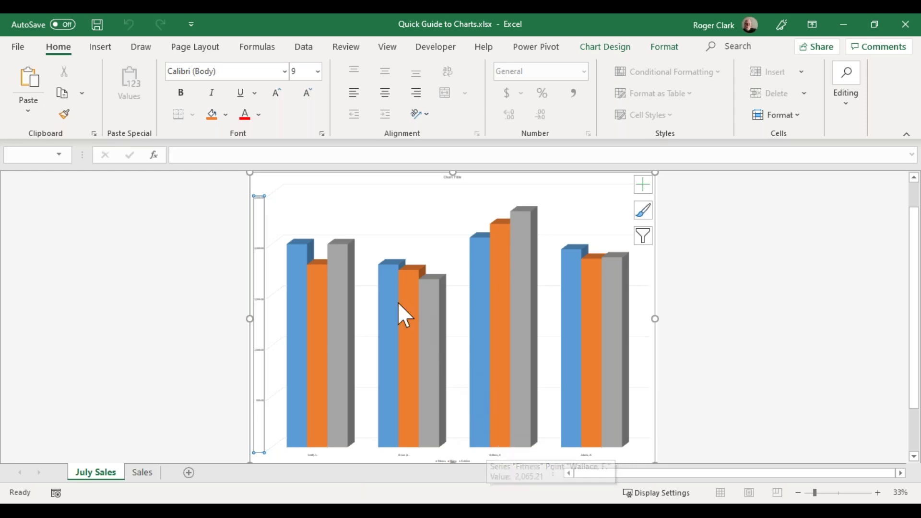
Move the chart from its own chart sheet back into the Sales worksheet as an embedded object.
left_click(369, 225)
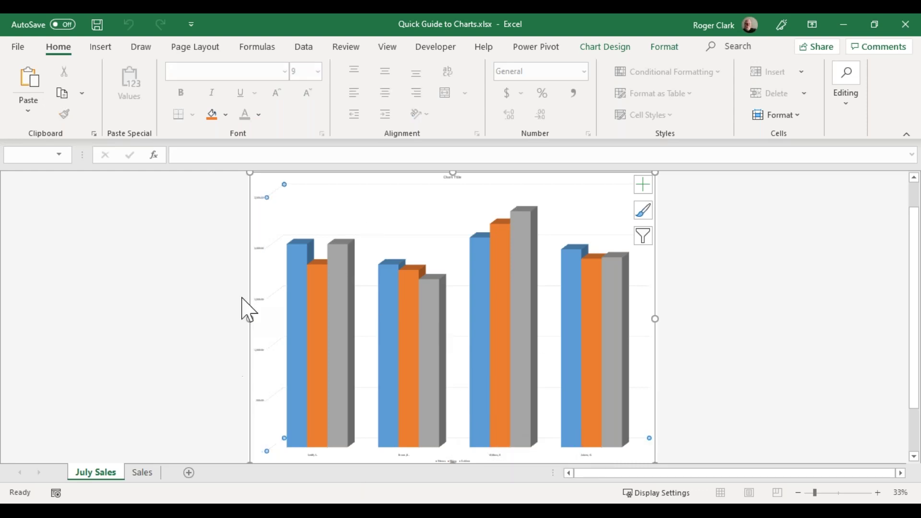
left_click(259, 399)
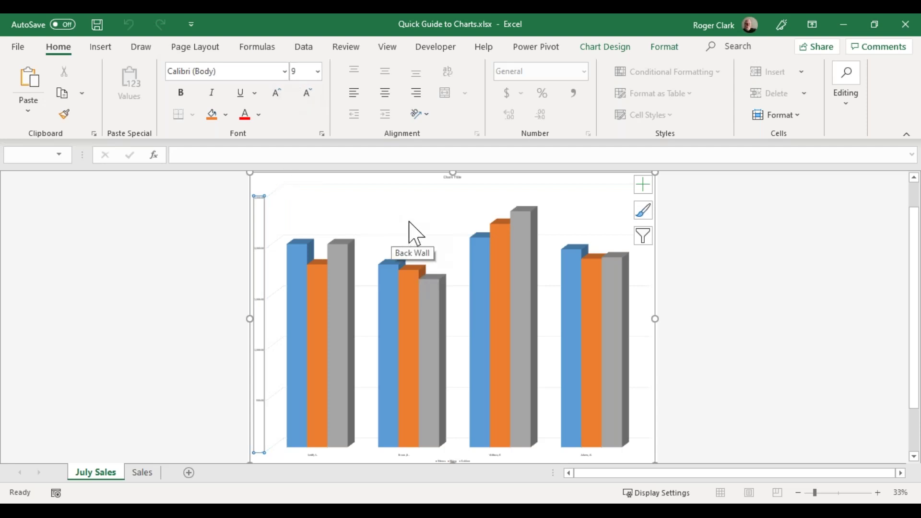
left_click(376, 214)
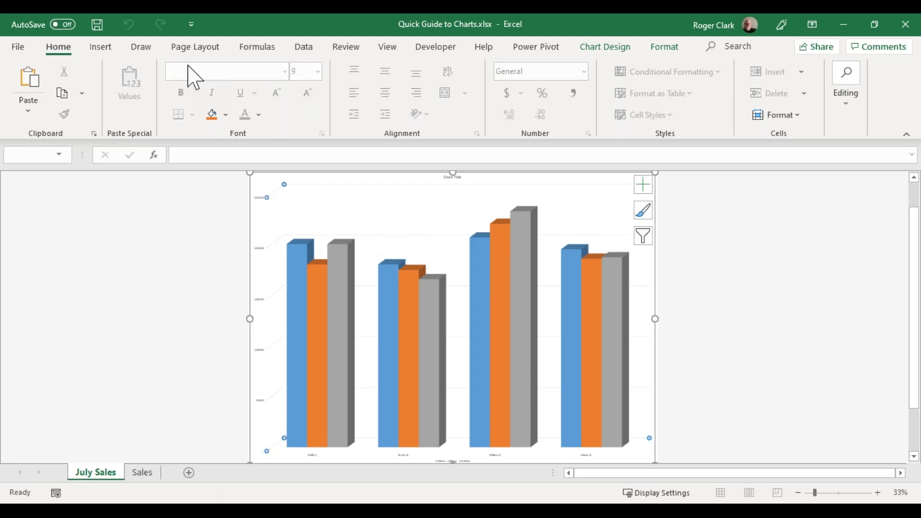
left_click(601, 50)
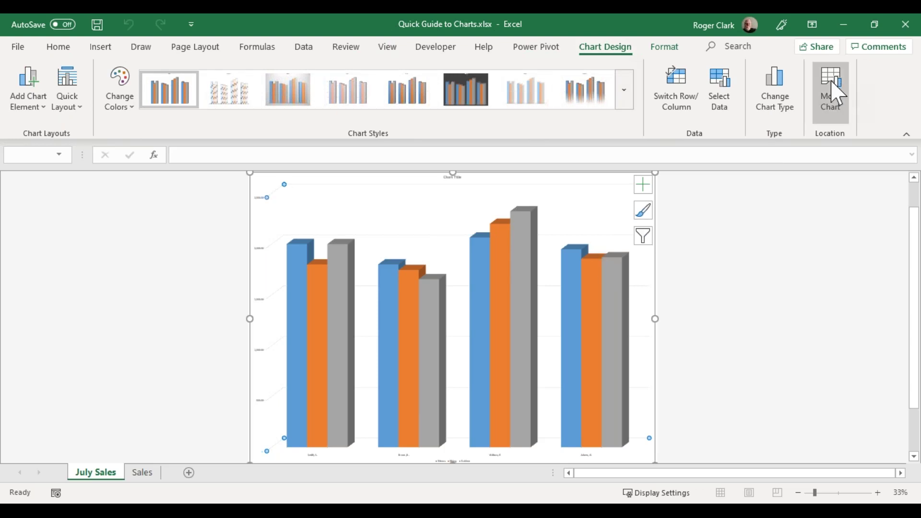
left_click(837, 93)
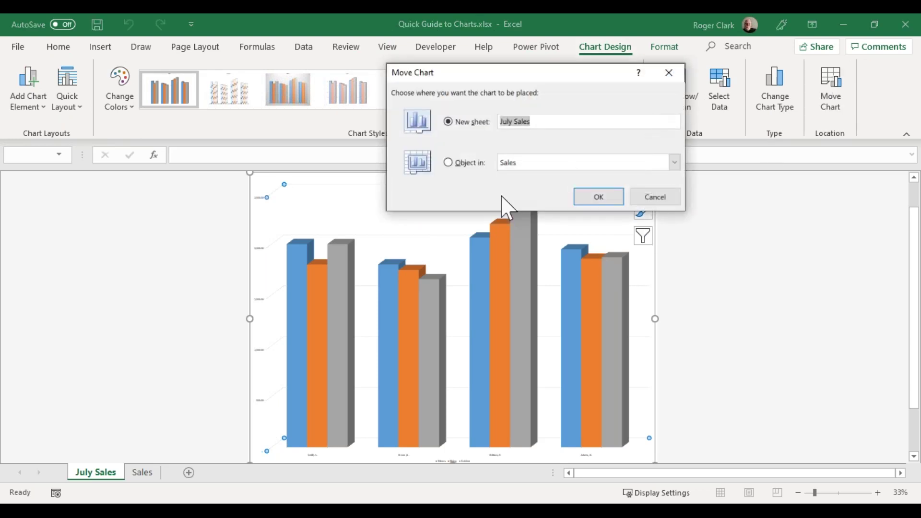
left_click(448, 163)
left_click(597, 197)
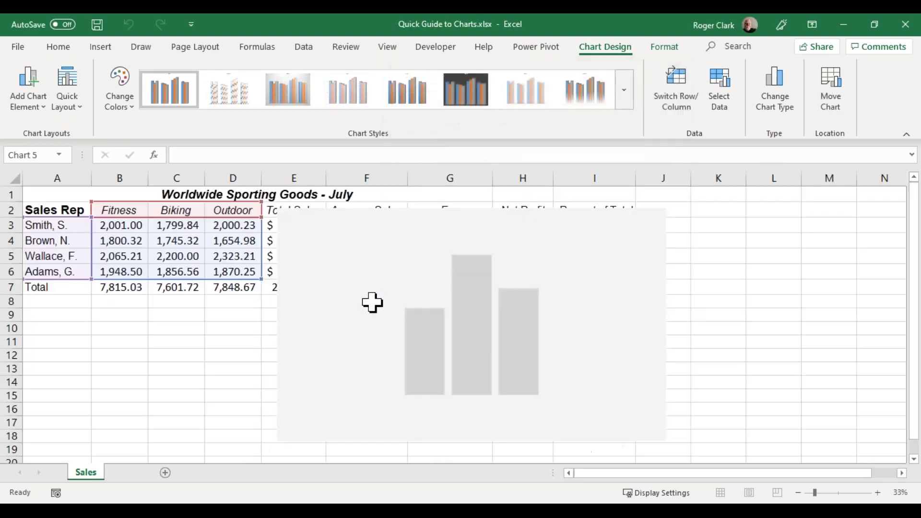
Position the chart directly below the sales table, starting at row 8 near the outer edge of column A.
left_click_drag(399, 305, 230, 367)
left_click_drag(350, 238, 100, 318)
scroll(540, 360, "down", 1)
scroll(539, 359, "up", 1)
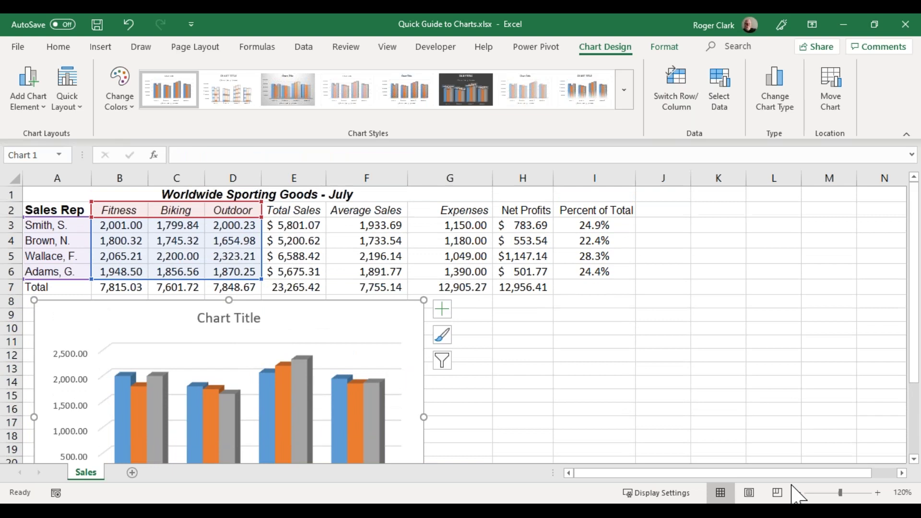
left_click(798, 493)
scroll(766, 447, "down", 1)
scroll(719, 424, "up", 1)
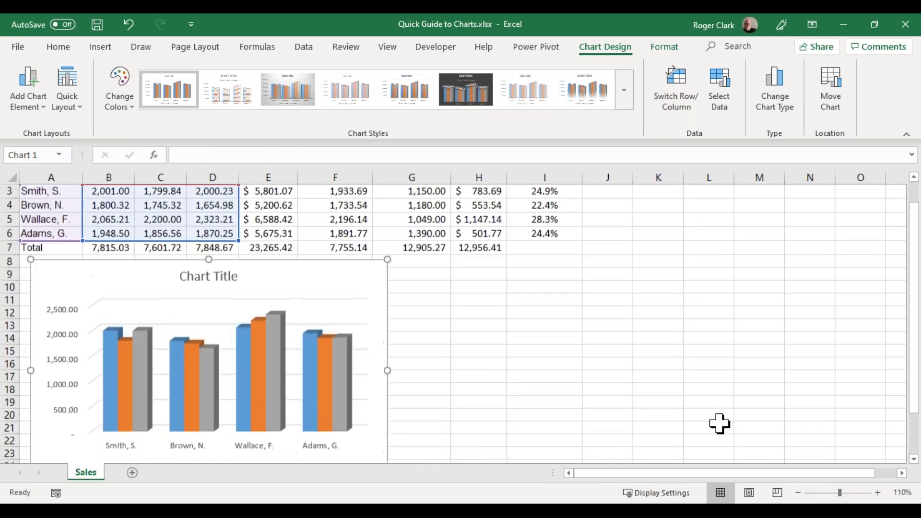
left_click(798, 493)
scroll(549, 380, "down", 1)
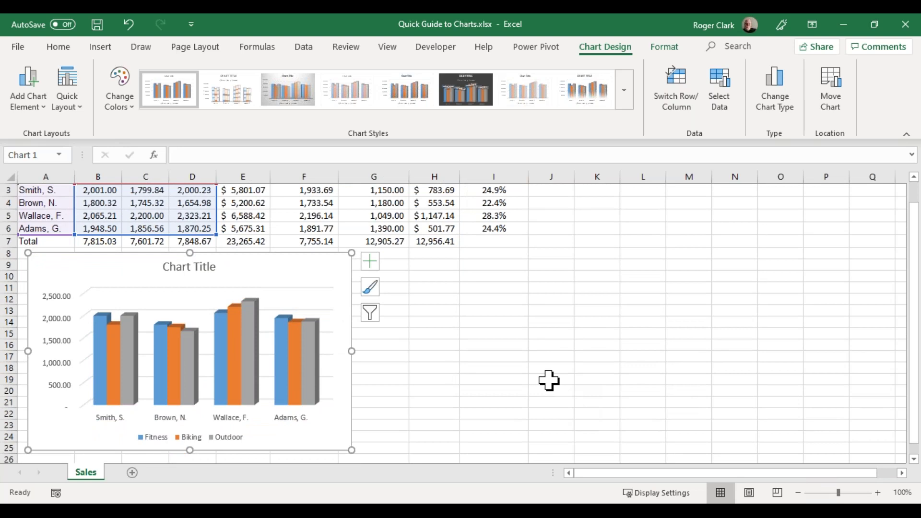
scroll(557, 382, "up", 1)
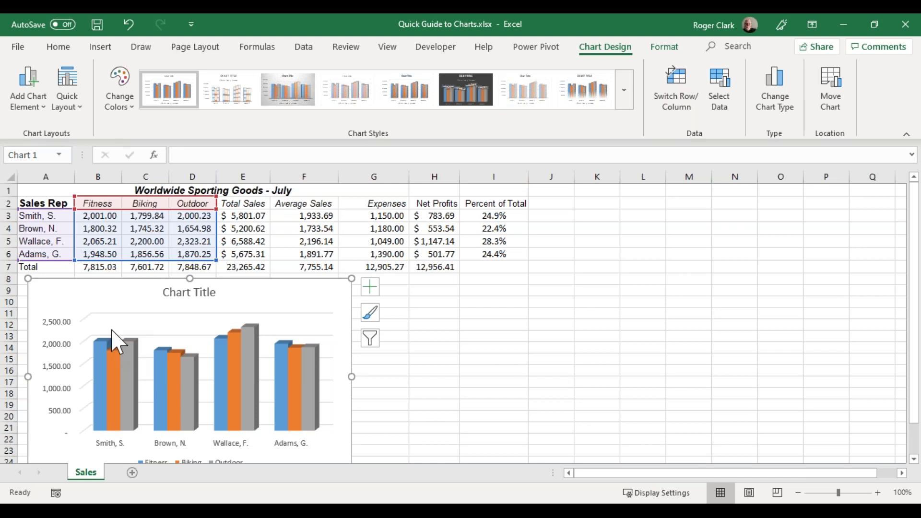
left_click_drag(87, 293, 83, 292)
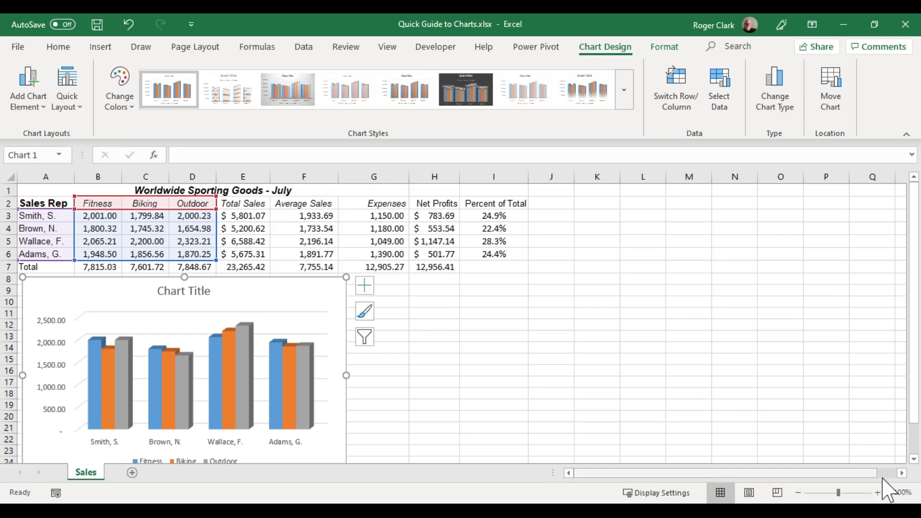
Replace the placeholder chart title with "July Sales".
left_click(878, 494)
left_click(878, 494)
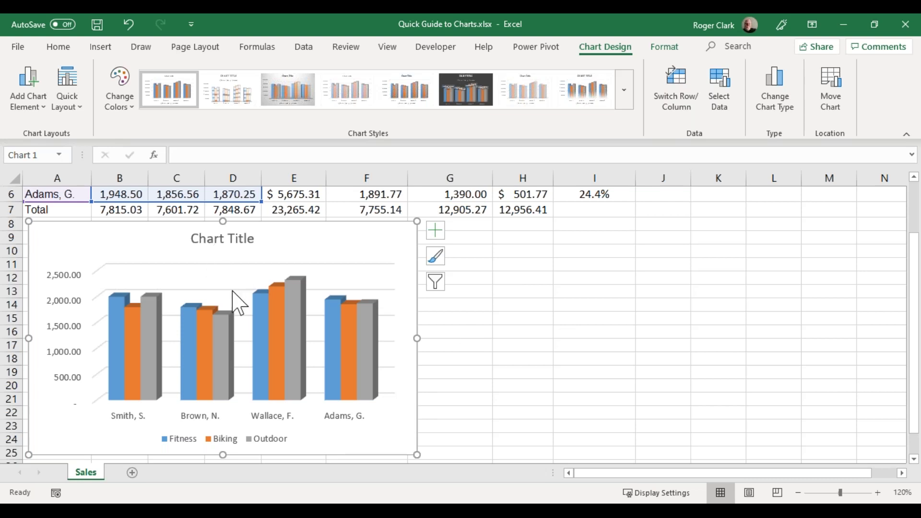
left_click(199, 241)
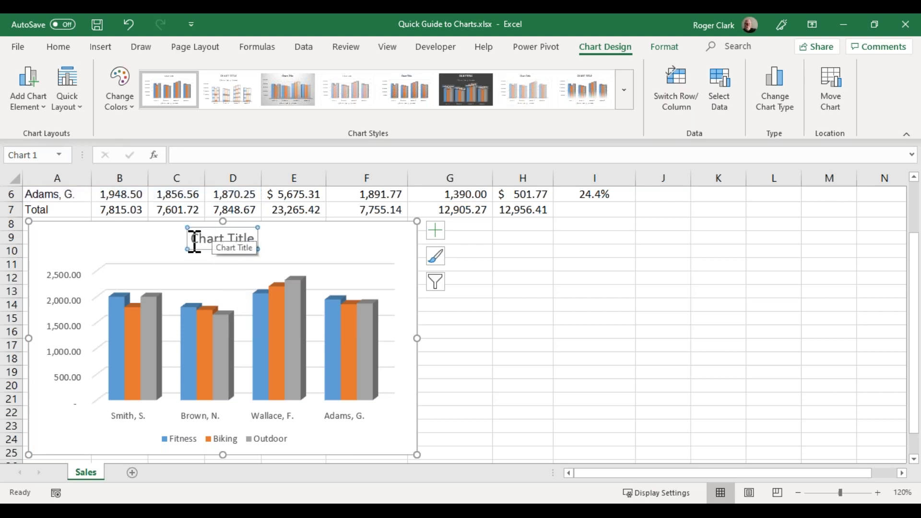
left_click_drag(192, 242, 284, 244)
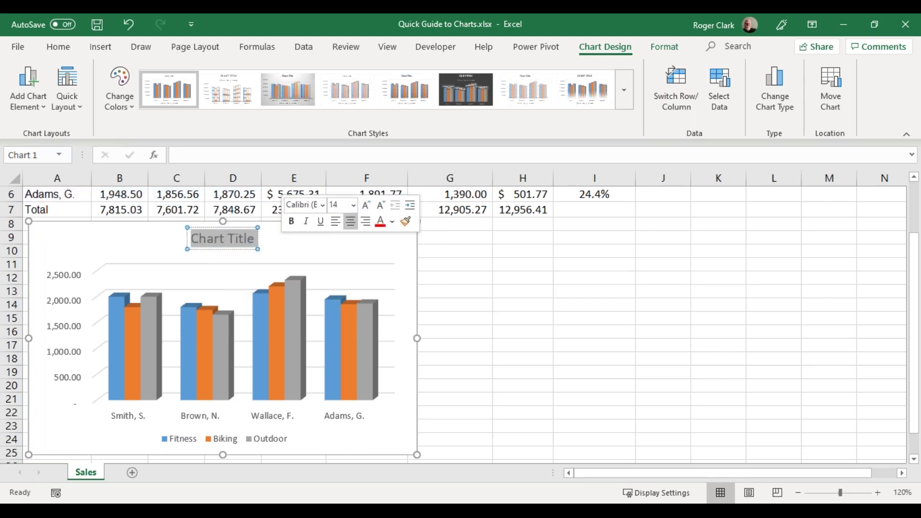
type("July Sales")
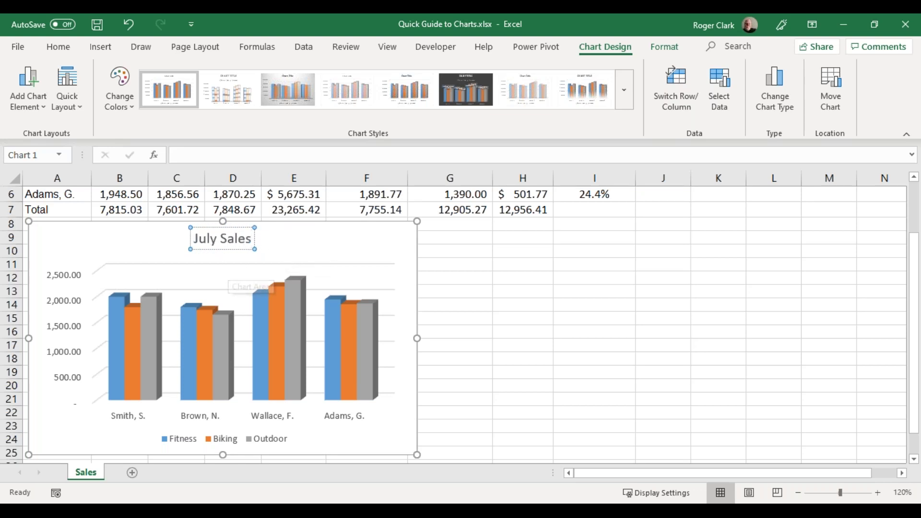
left_click(160, 243)
left_click(199, 238)
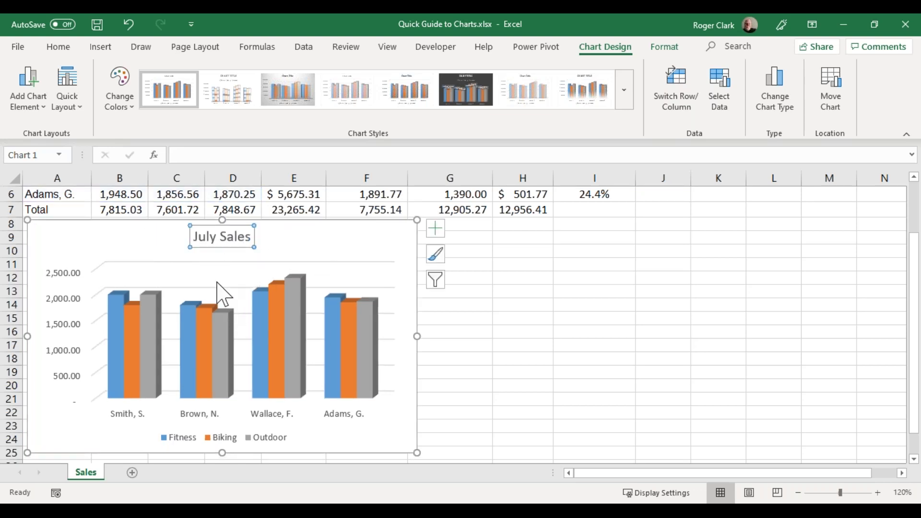
right_click(218, 236)
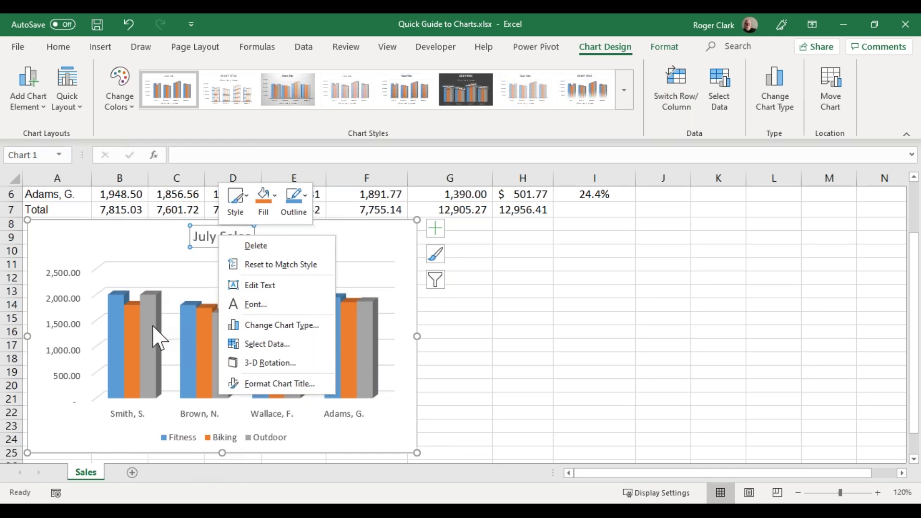
key("Escape")
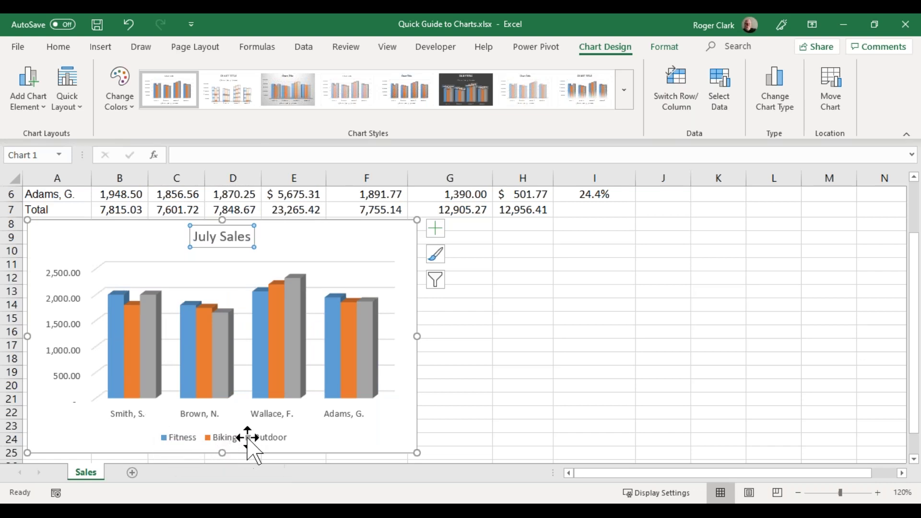
Switch the chart's rows and columns so the product categories form the horizontal axis and the sales reps become the series.
mouse_move(192, 325)
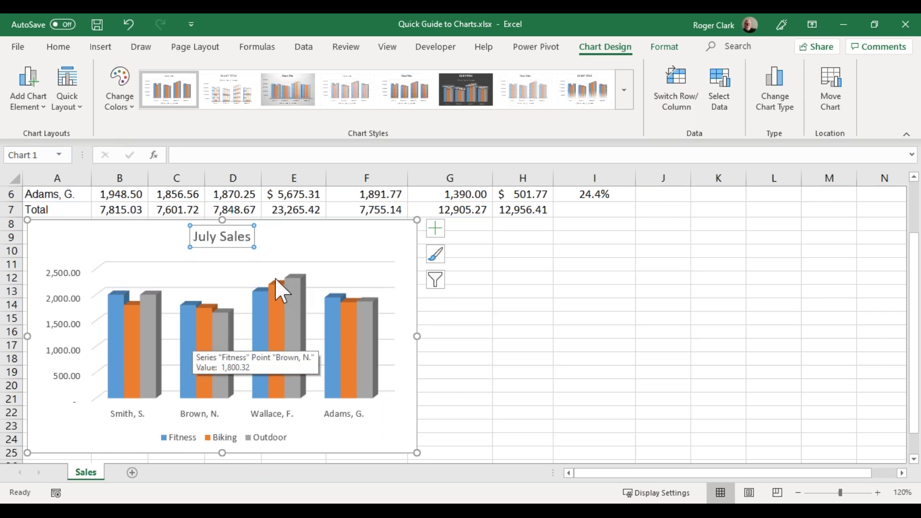
left_click(677, 91)
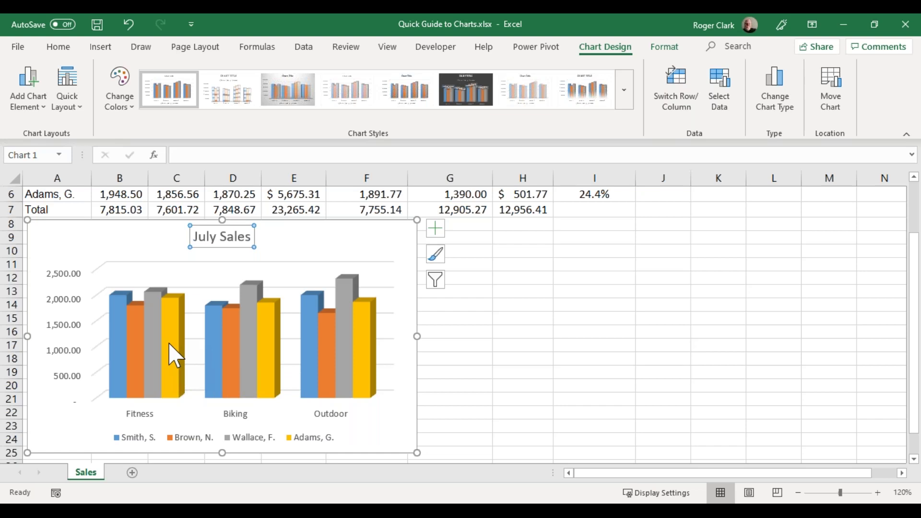
mouse_move(171, 344)
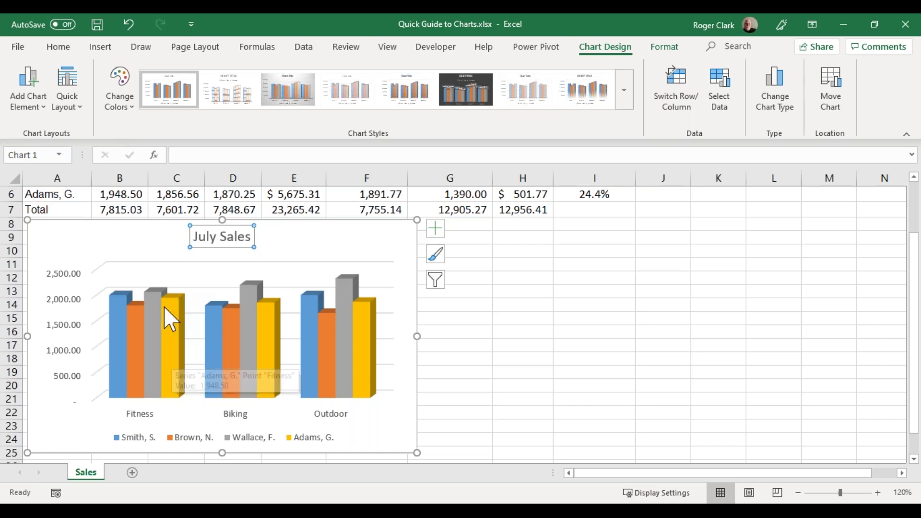
Change the fill of the yellow data series to a dark green theme color.
right_click(169, 321)
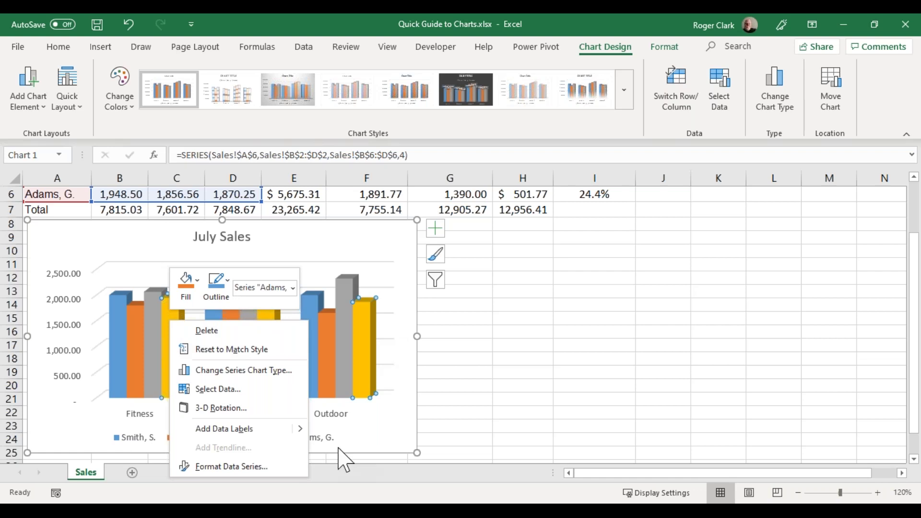
left_click(199, 283)
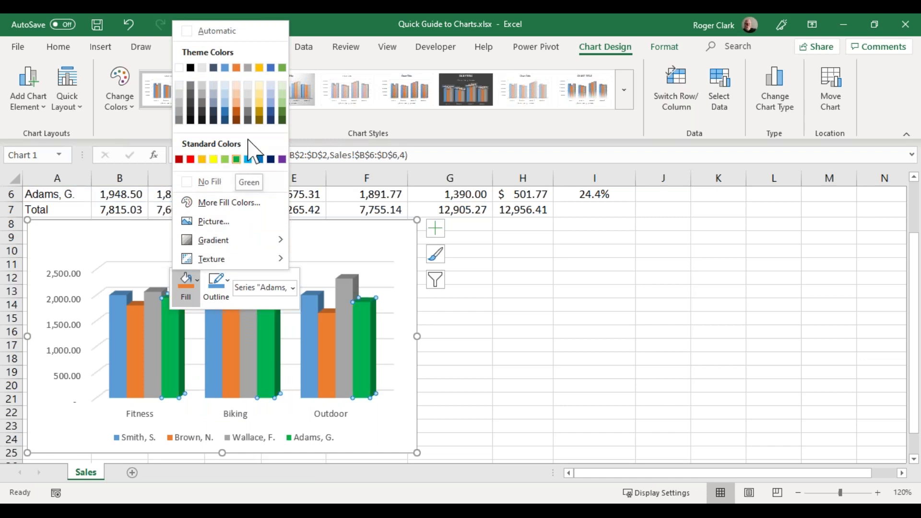
left_click(281, 114)
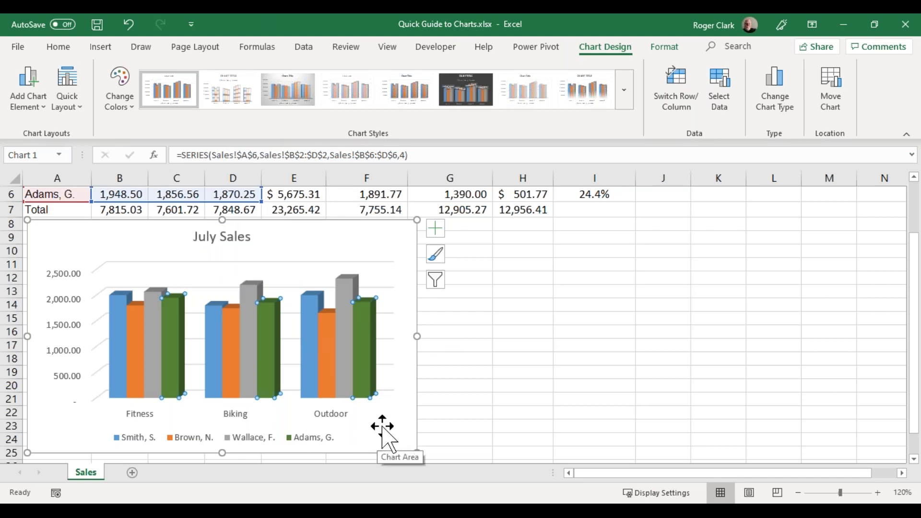
Set the chart's legend position to Right and close the legend formatting options.
left_click(171, 442)
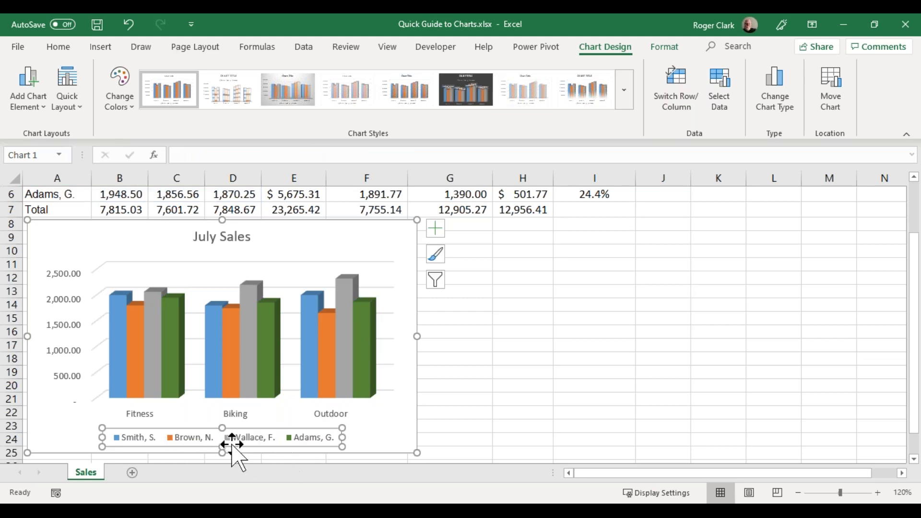
right_click(167, 436)
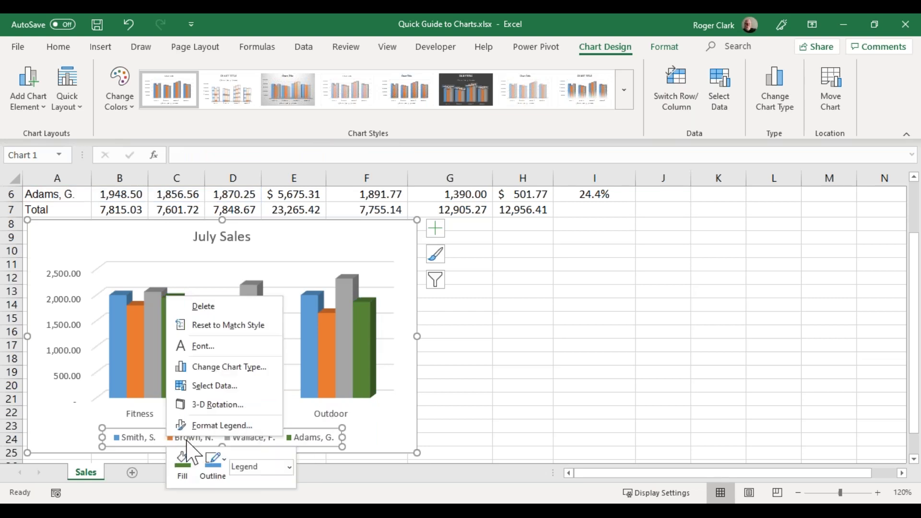
left_click(217, 426)
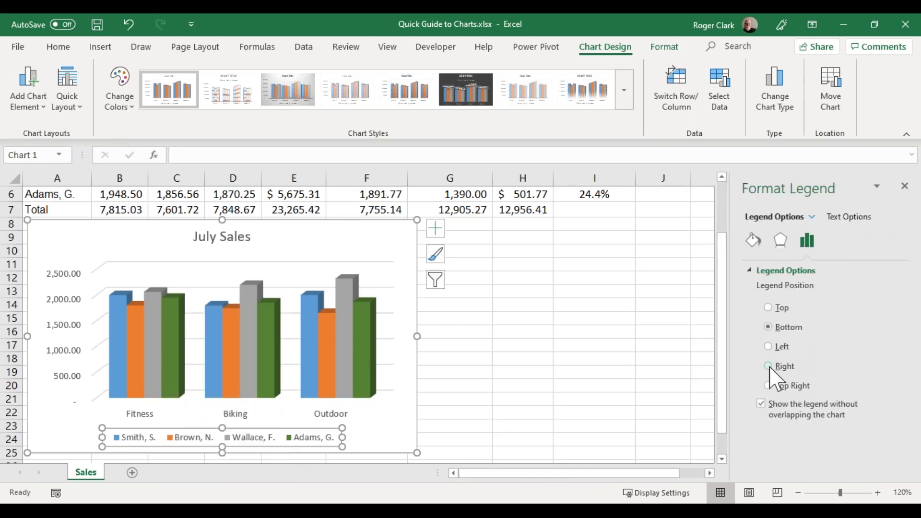
left_click(768, 365)
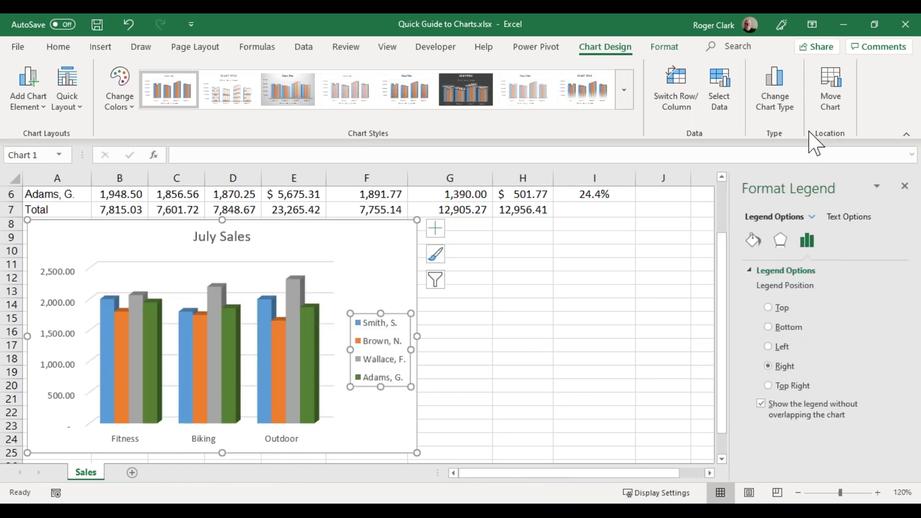
left_click(904, 186)
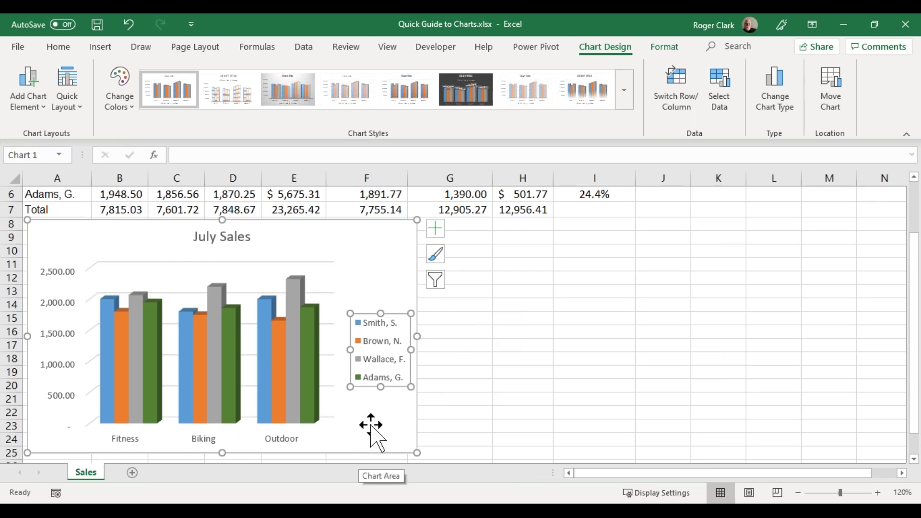
Set the vertical axis maximum bound to 4000 and select the grey data series.
left_click(372, 258)
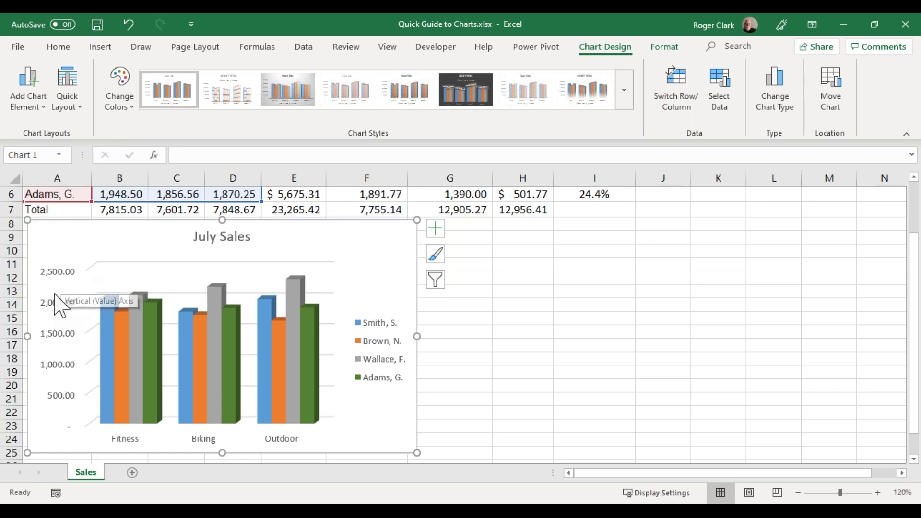
right_click(51, 277)
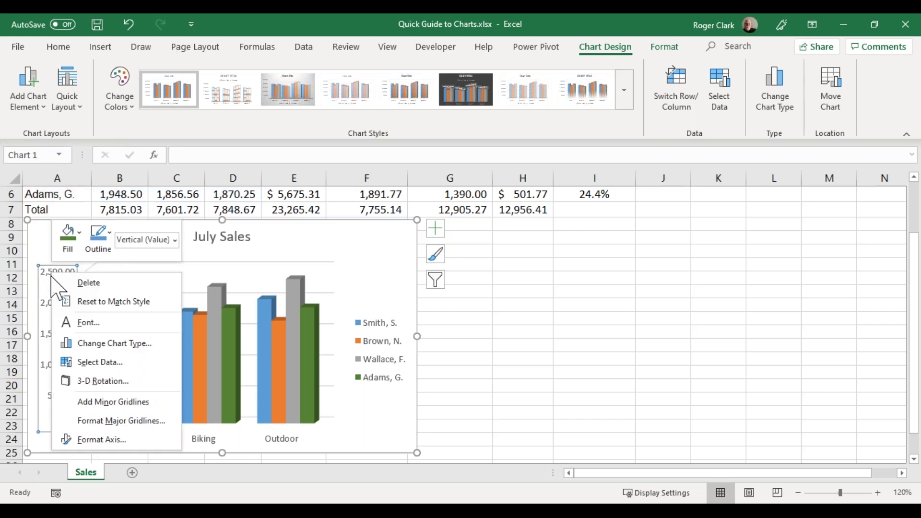
left_click(94, 440)
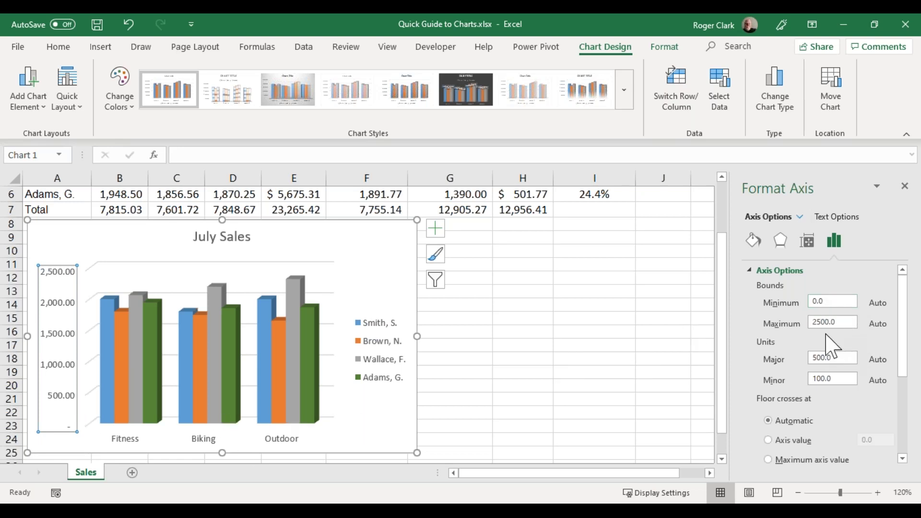
left_click_drag(840, 322, 814, 321)
type("4000")
key("Return")
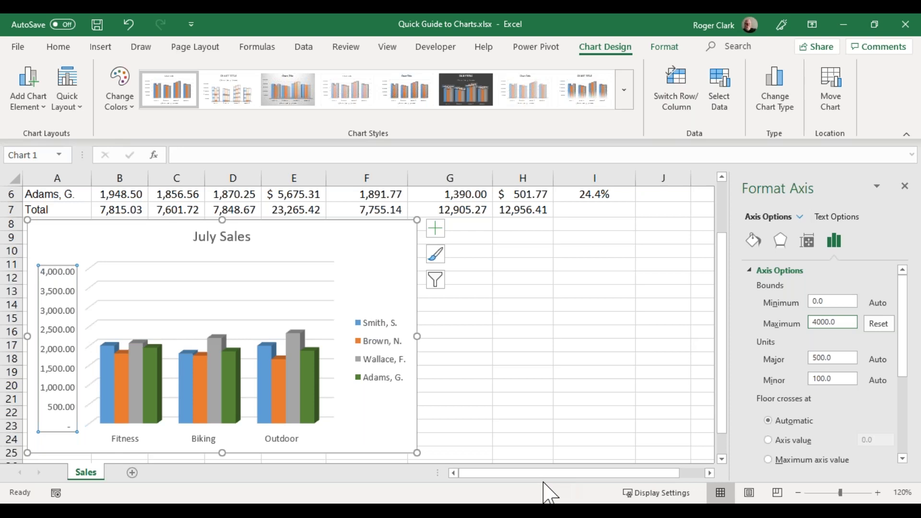
left_click(212, 349)
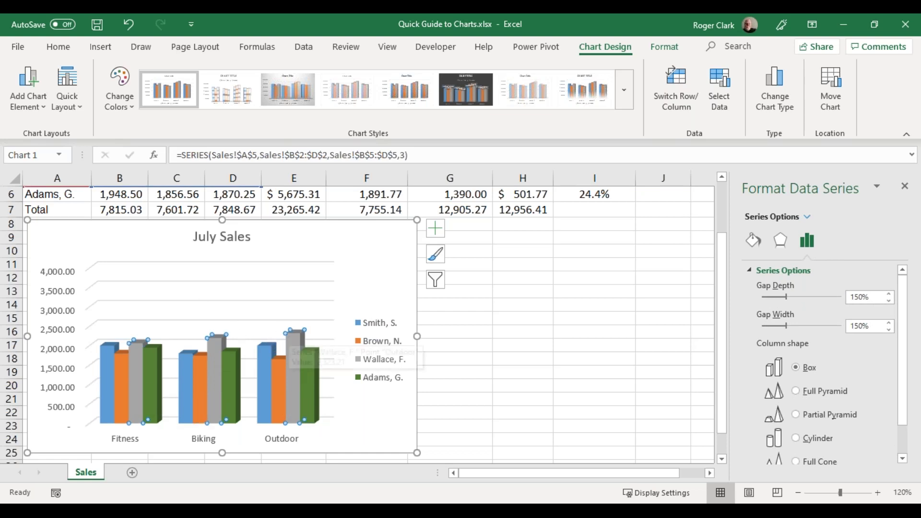
mouse_move(290, 341)
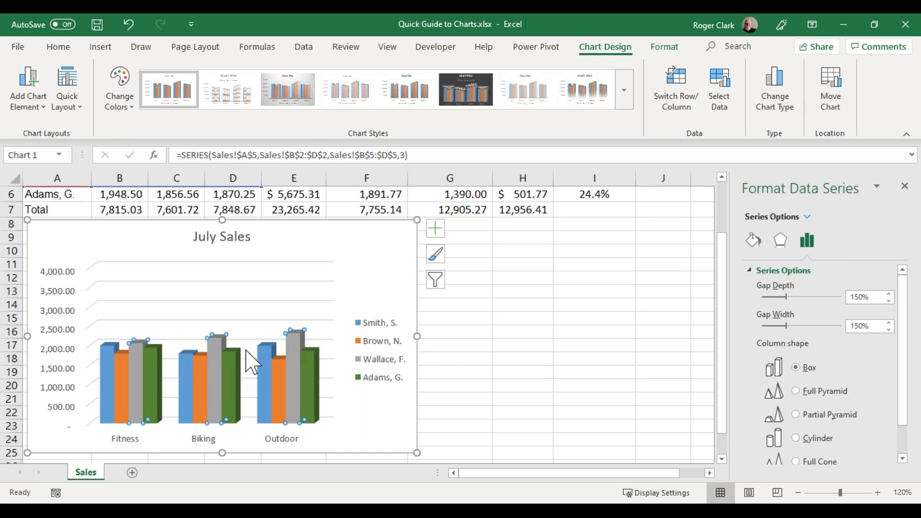
Add a data label to only the grey Outdoor column of the July Sales chart.
left_click(294, 349)
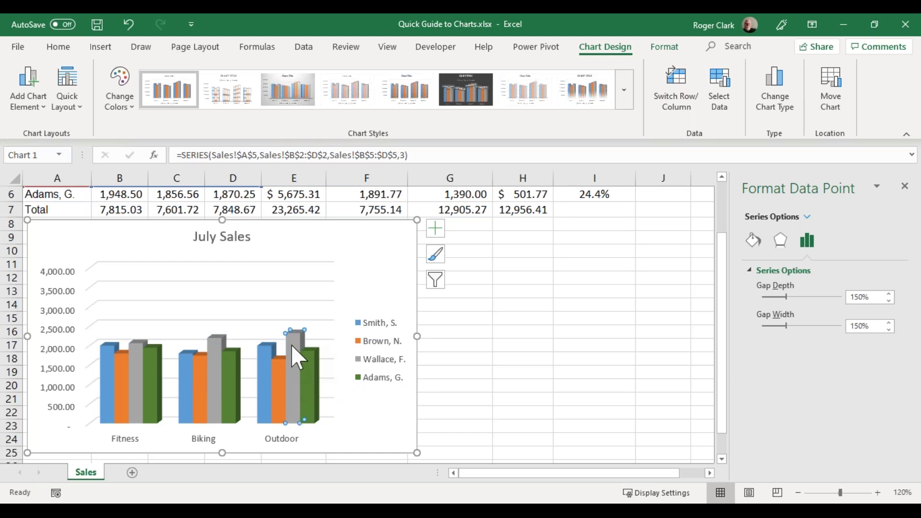
mouse_move(290, 351)
right_click(294, 347)
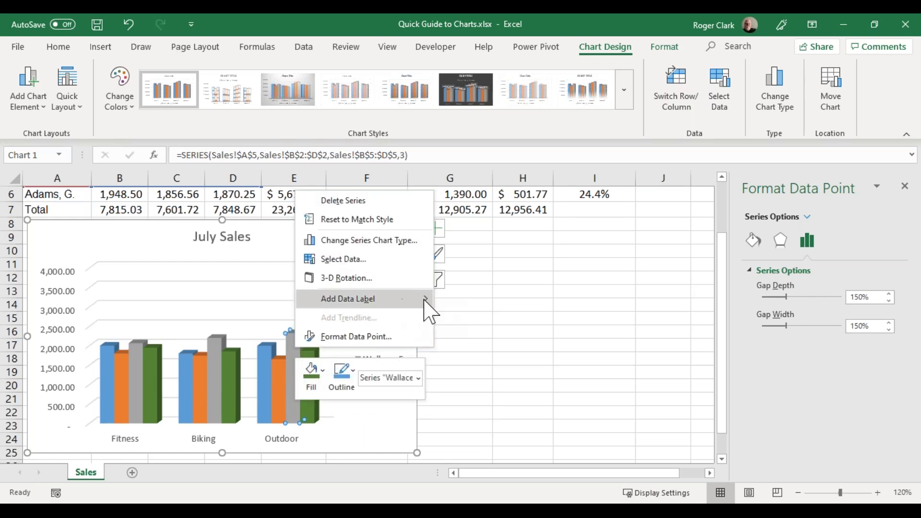
mouse_move(422, 300)
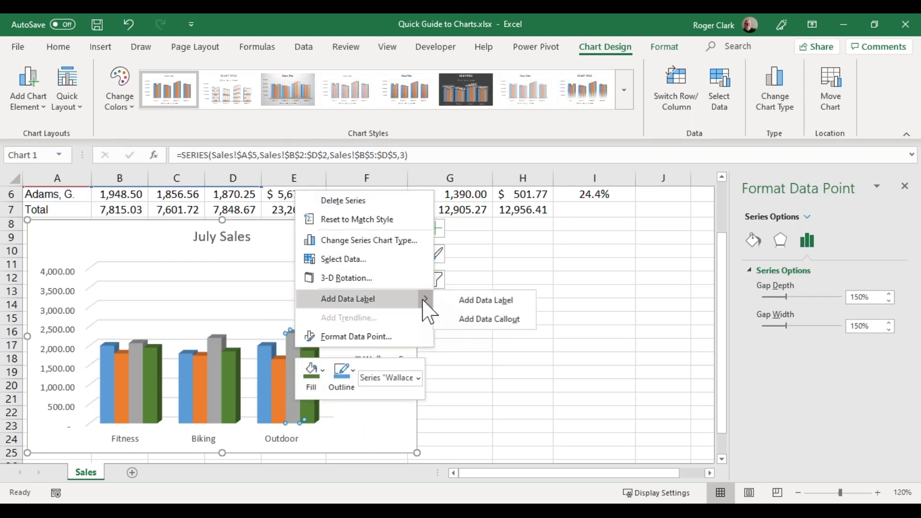
left_click(480, 302)
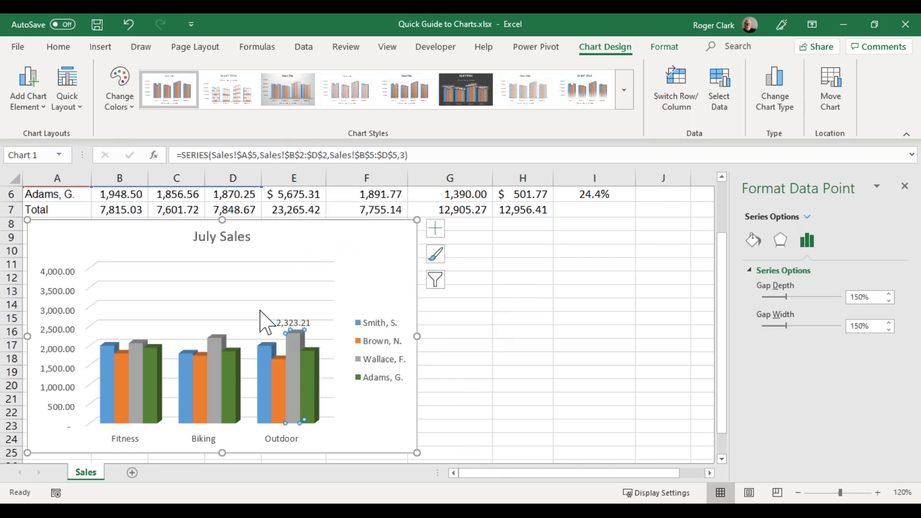
Select the new data label and look through its text options, including the text box settings.
left_click(291, 322)
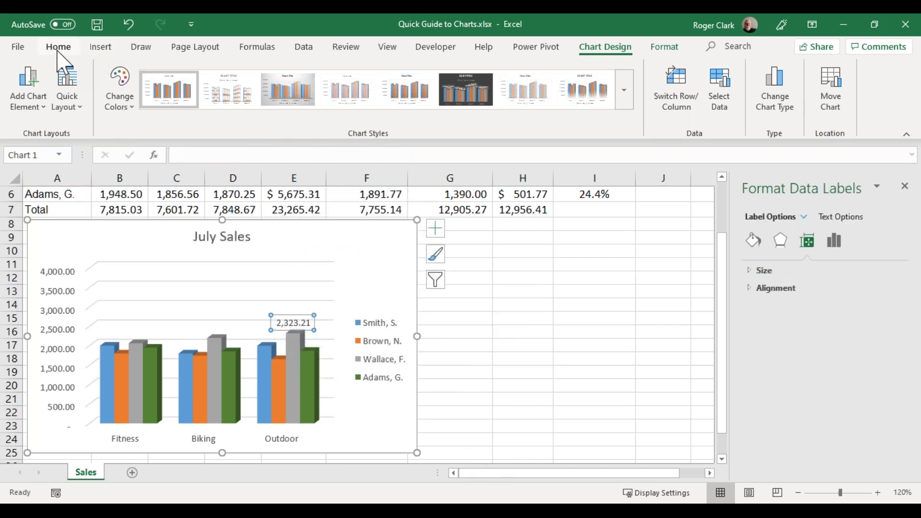
left_click(57, 46)
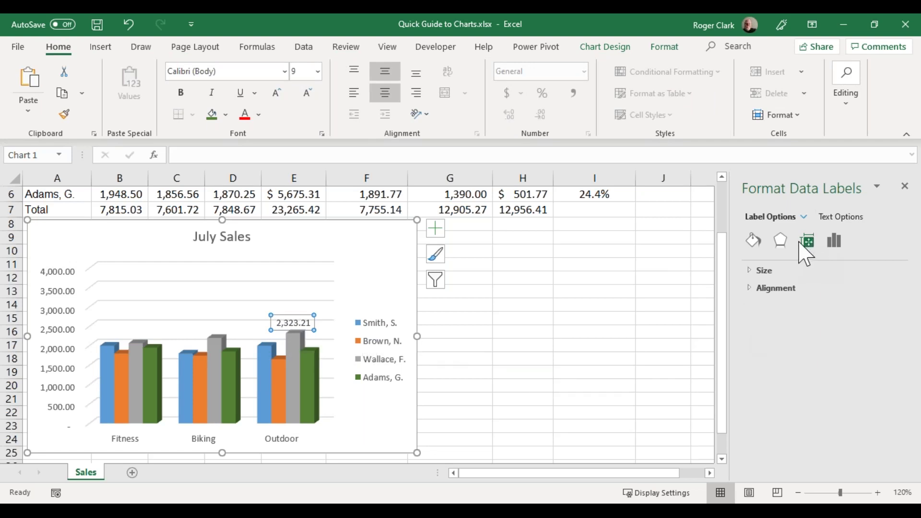
left_click(834, 218)
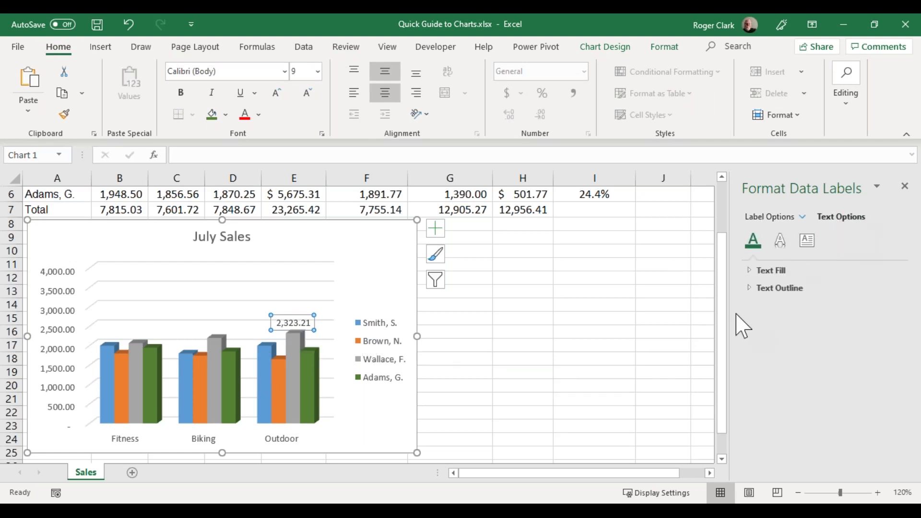
left_click(805, 242)
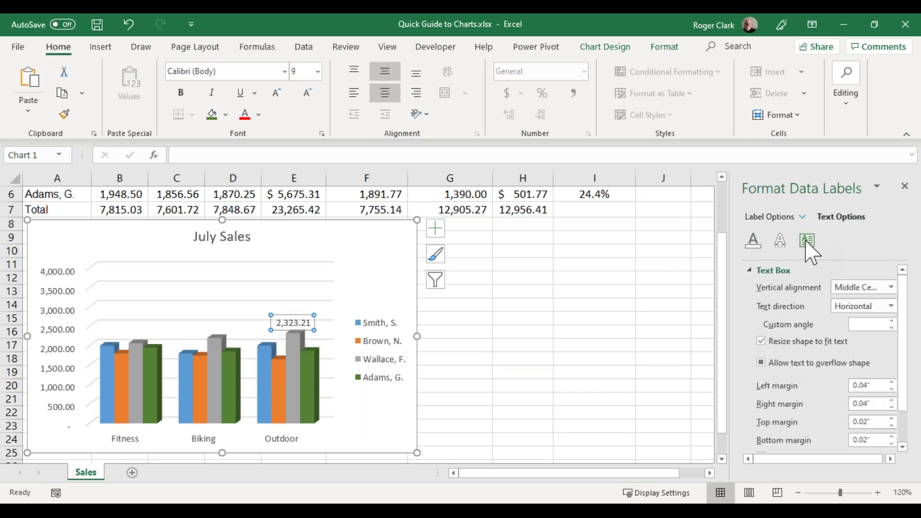
Apply the dollar Accounting format to cell D5 and widen column D so the formatted value fits.
scroll(839, 376, "down", 1)
scroll(843, 394, "down", 1)
scroll(845, 412, "up", 3)
scroll(307, 278, "up", 1)
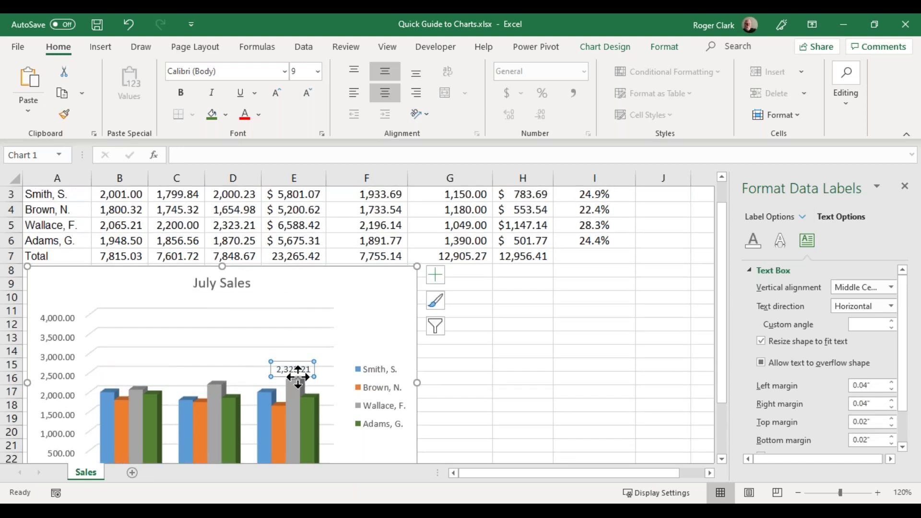
scroll(298, 377, "up", 1)
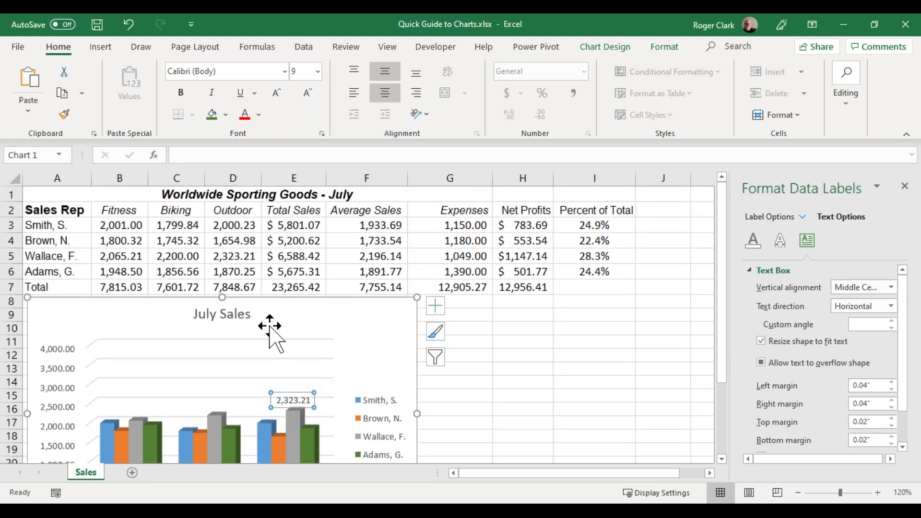
left_click(233, 255)
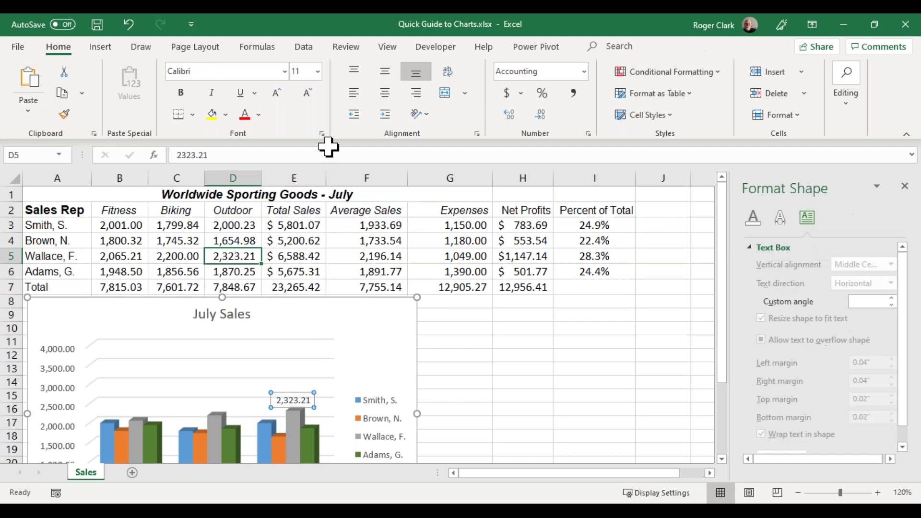
left_click(508, 94)
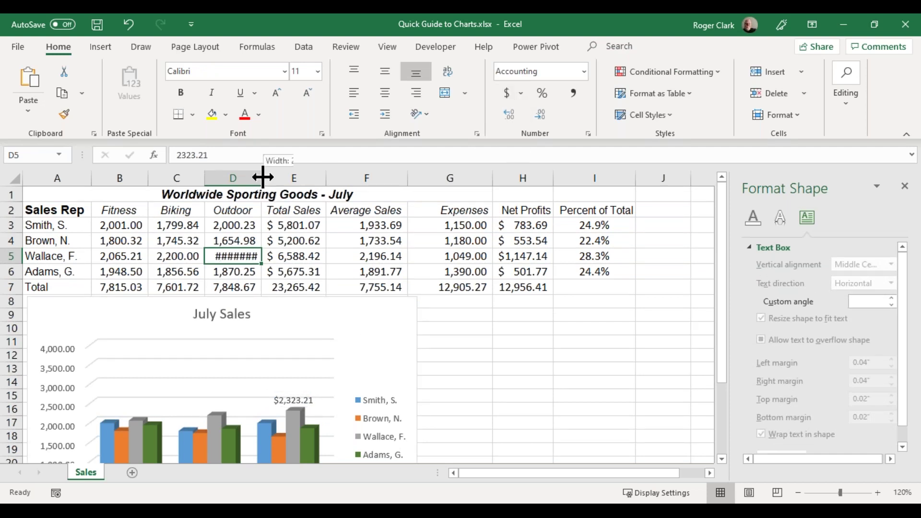
left_click_drag(262, 177, 279, 178)
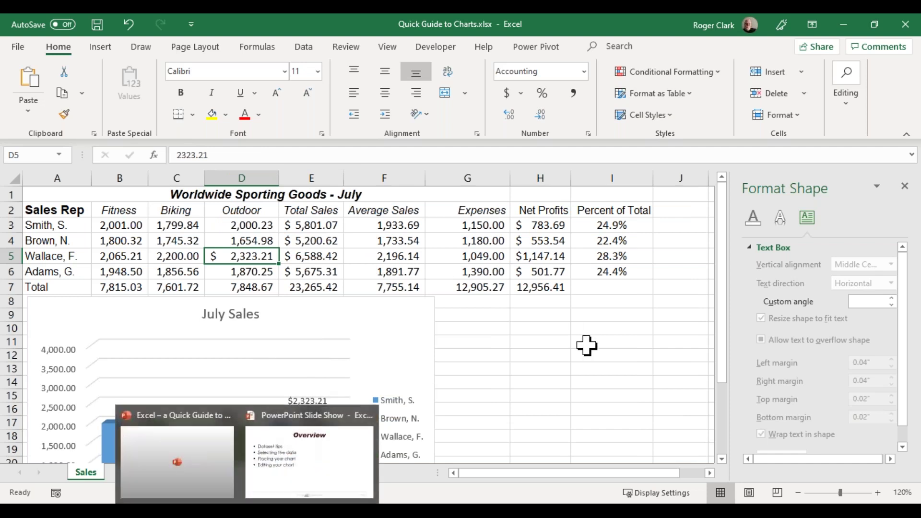
Close the shape formatting options and bring the whole chart into view.
scroll(575, 354, "down", 1)
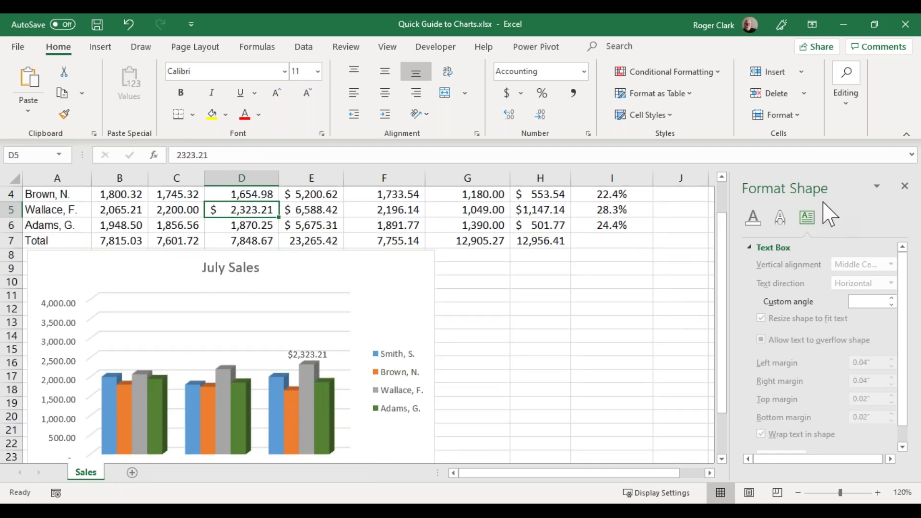
left_click(904, 187)
scroll(207, 387, "down", 1)
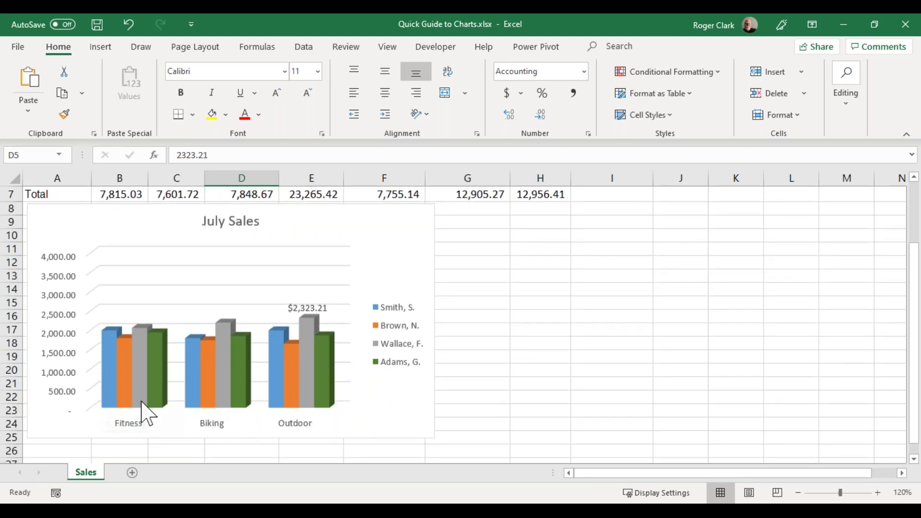
Try a Fitness sales value of 4000 in cell B3 to test the chart's update, and undo the change.
scroll(137, 398, "up", 2)
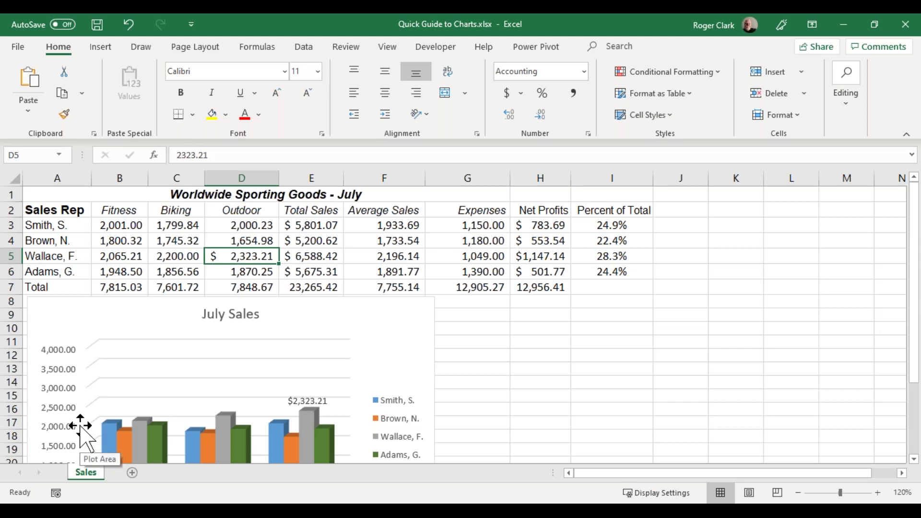
left_click(112, 227)
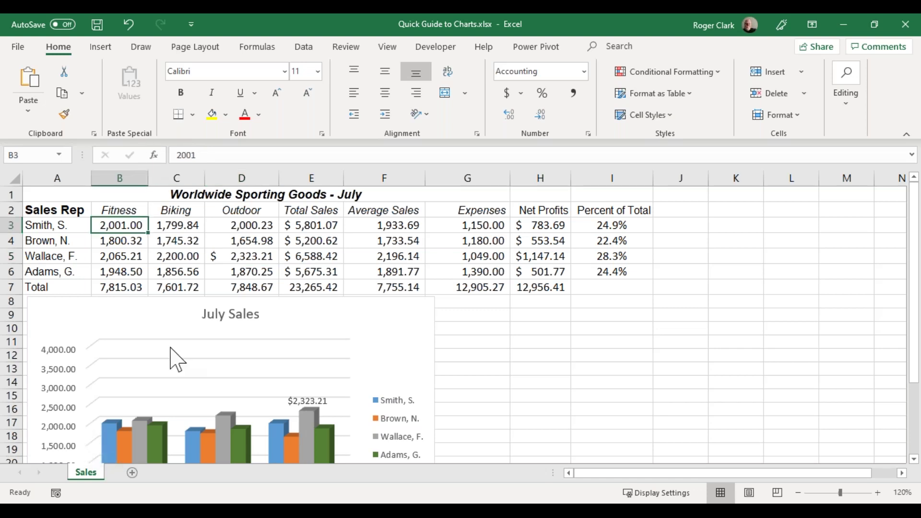
type("4000")
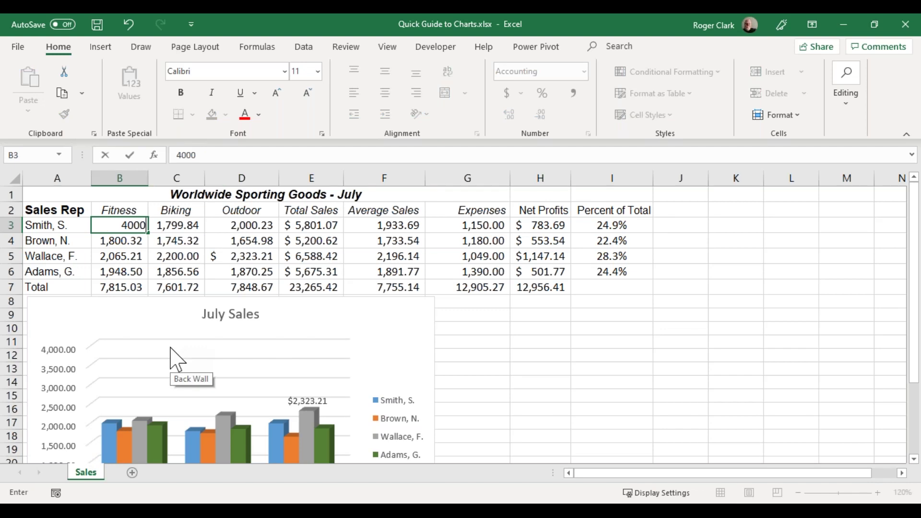
key("Return")
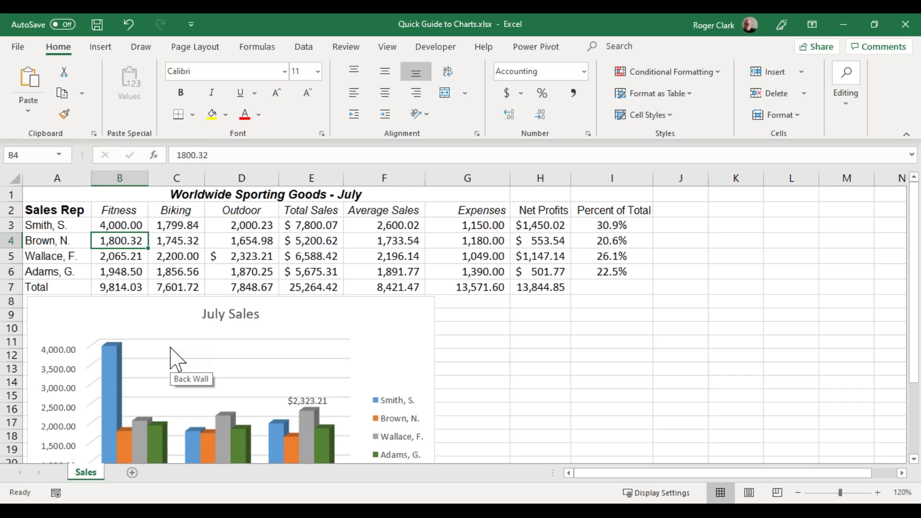
key("ctrl+z")
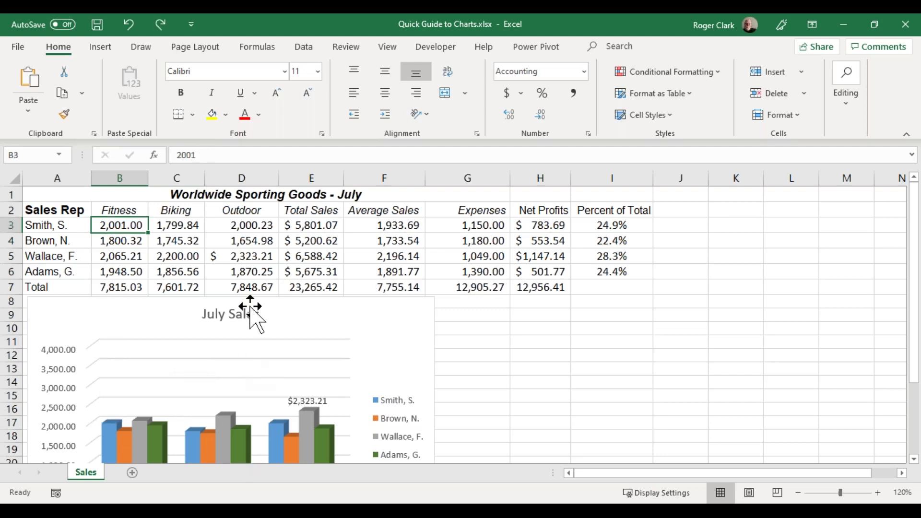
Reset cell D5's number format to General and apply the Comma style in place of the dollar format.
left_click(233, 256)
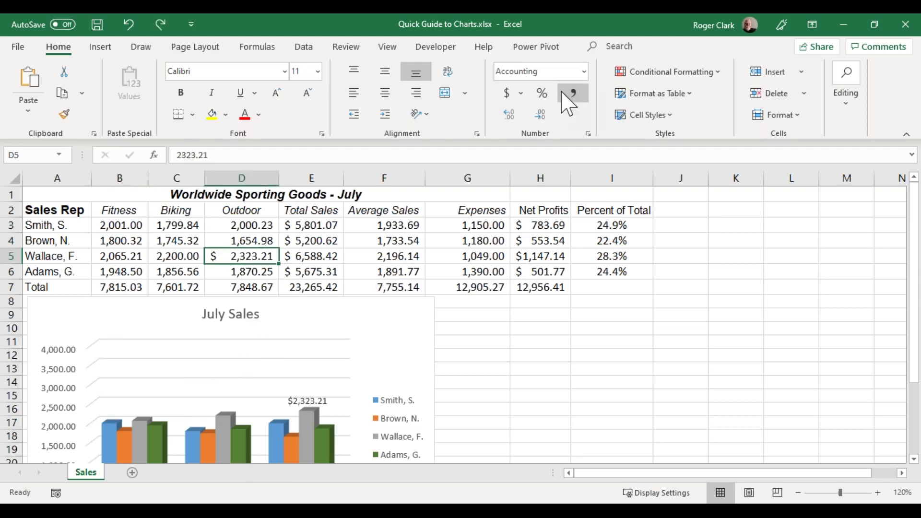
left_click(521, 93)
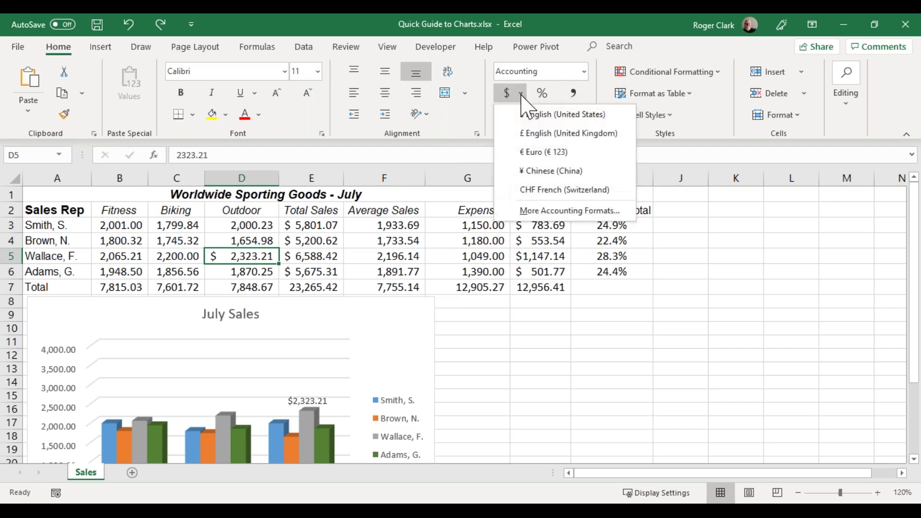
left_click(583, 71)
left_click(574, 101)
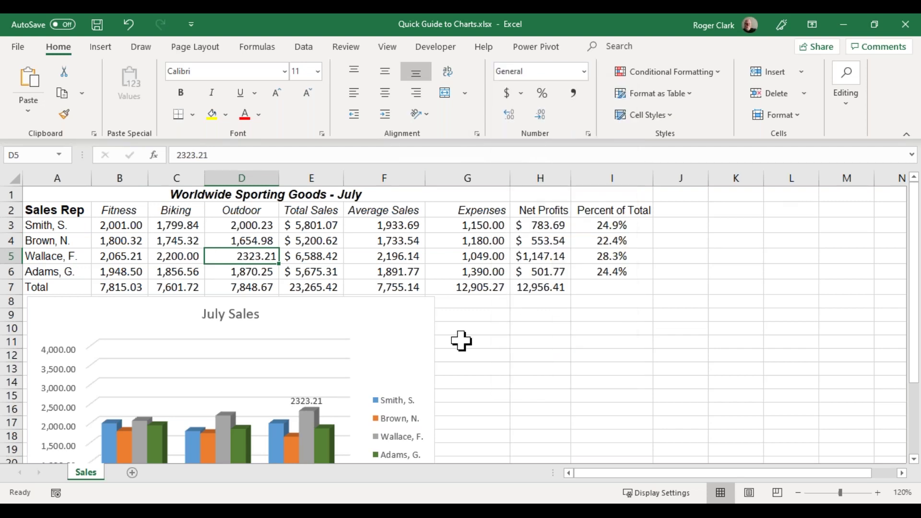
scroll(286, 320, "down", 1)
scroll(286, 321, "down", 1)
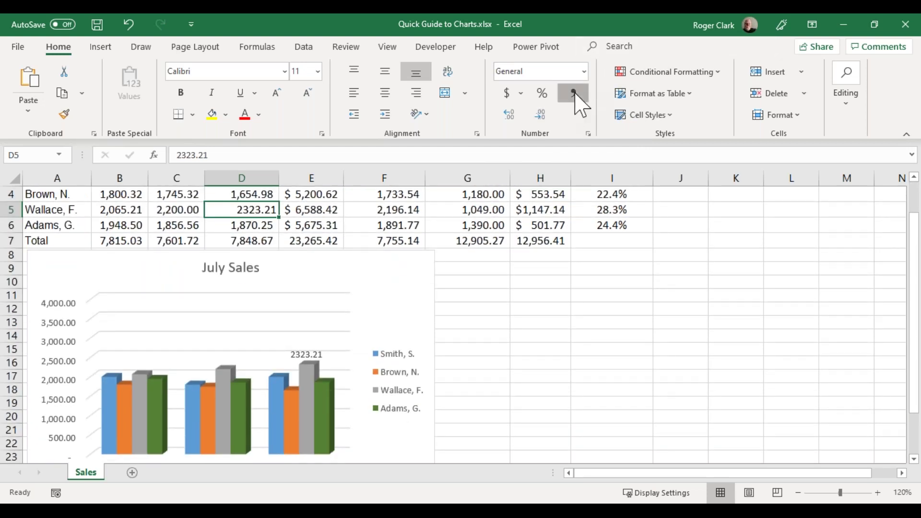
left_click(573, 93)
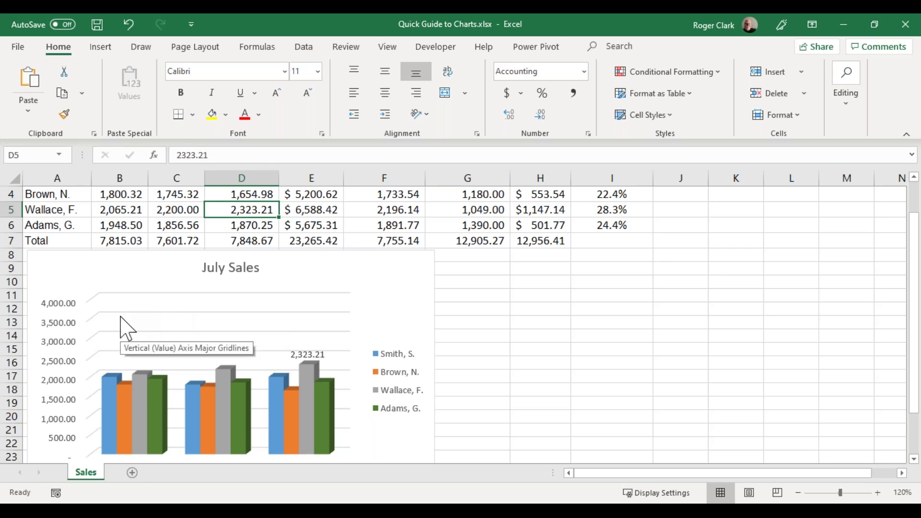
Try extending the chart's data range to include the Total Sales column, and shrink it back to end at the Outdoor column.
scroll(128, 321, "up", 1)
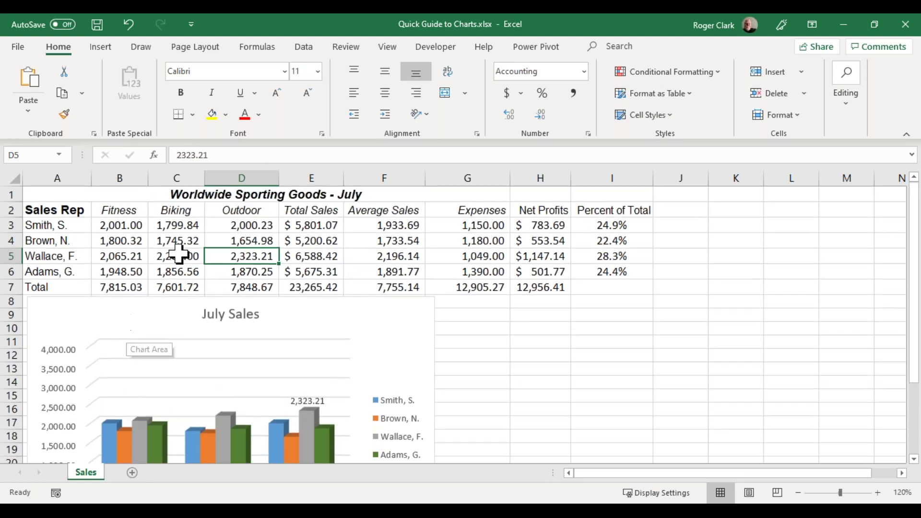
scroll(222, 341, "down", 1)
scroll(210, 330, "up", 1)
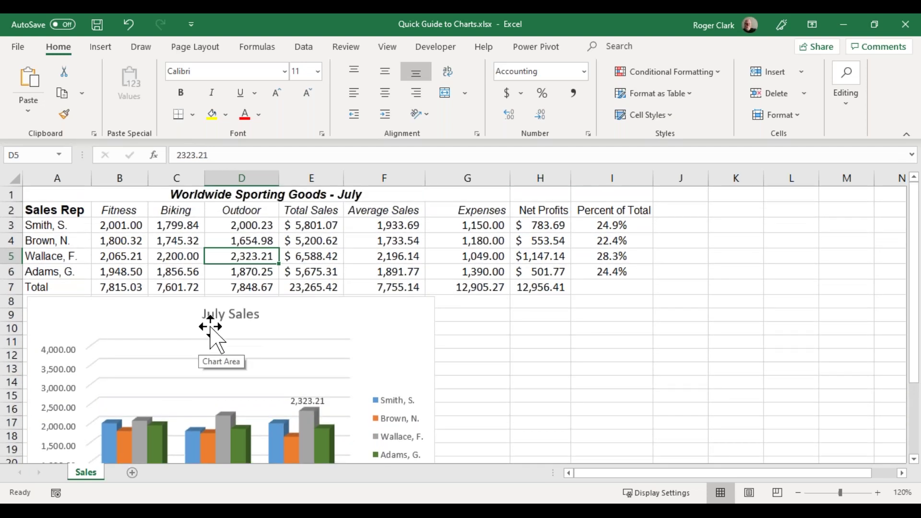
left_click_drag(71, 210, 235, 271)
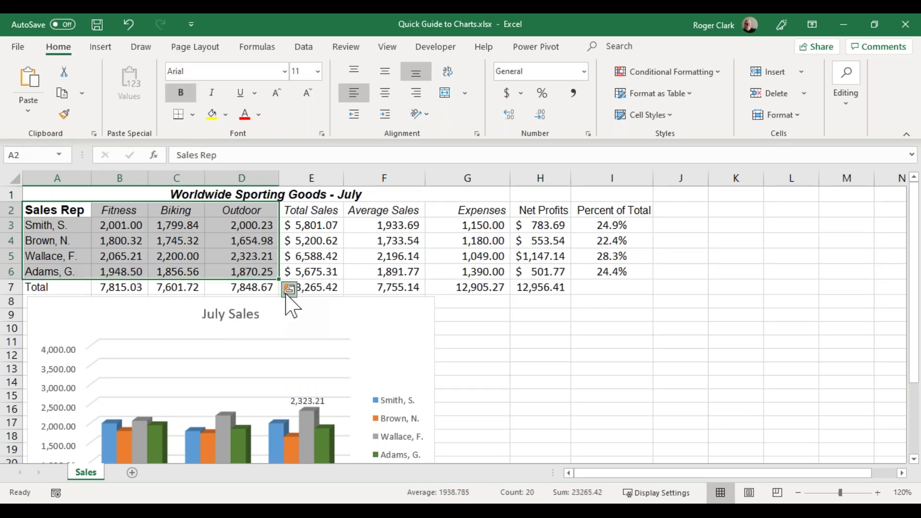
scroll(489, 373, "down", 1)
left_click(126, 280)
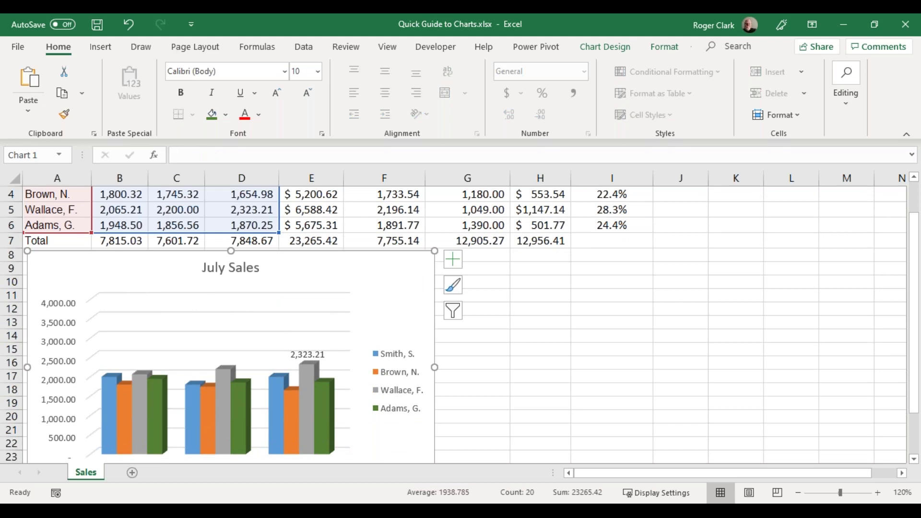
left_click_drag(301, 231, 345, 235)
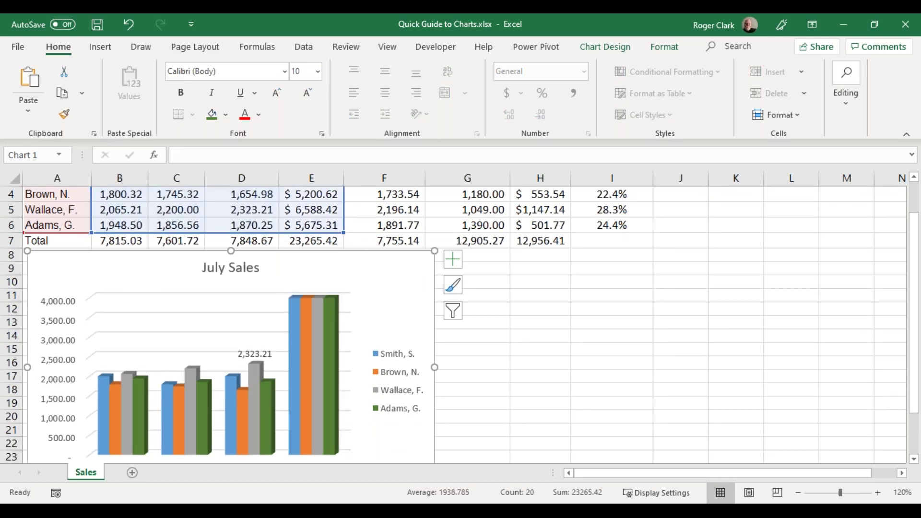
left_click_drag(303, 225, 280, 232)
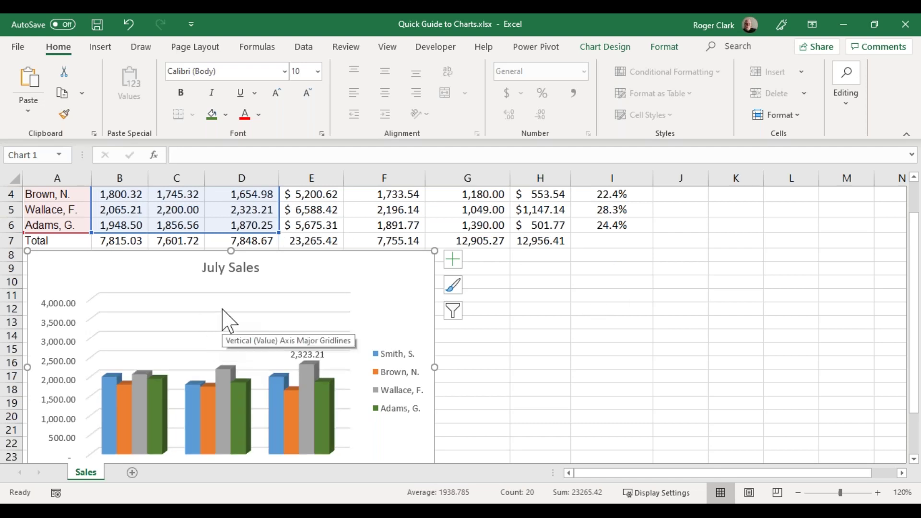
Insert a 3-D pie chart of total sales per sales rep from cells A2:A6 and E2:E6.
scroll(552, 342, "up", 1)
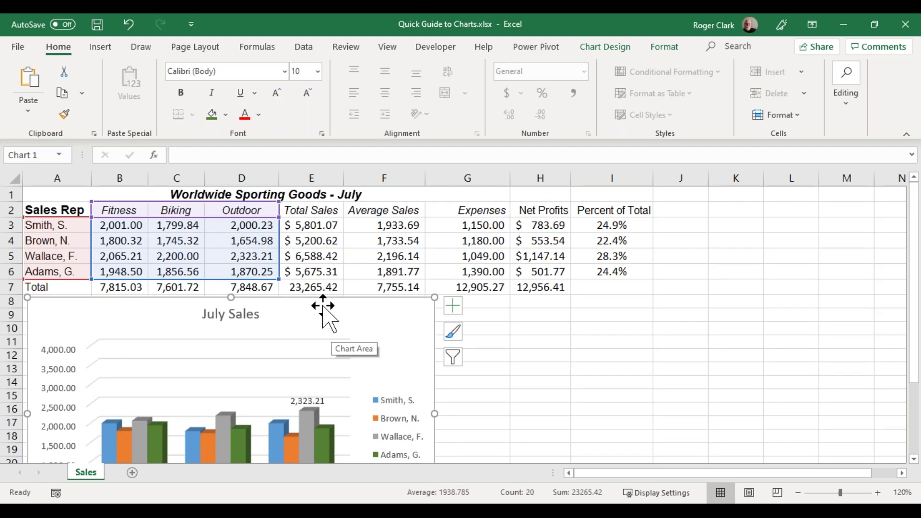
left_click(355, 255)
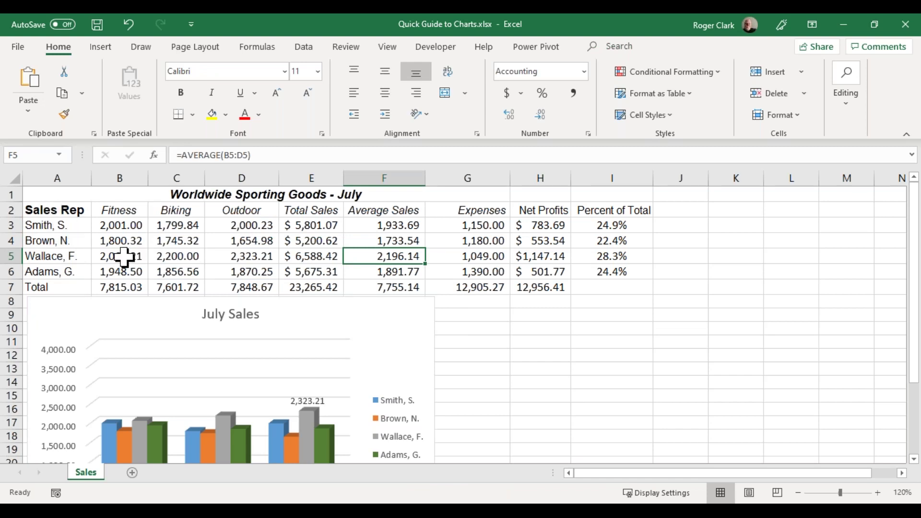
scroll(288, 283, "down", 1)
scroll(321, 222, "up", 1)
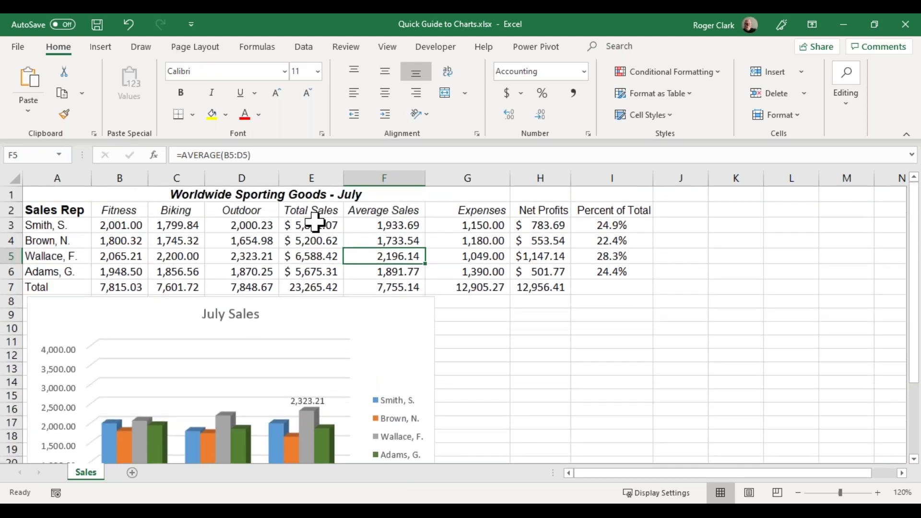
left_click_drag(312, 210, 313, 273)
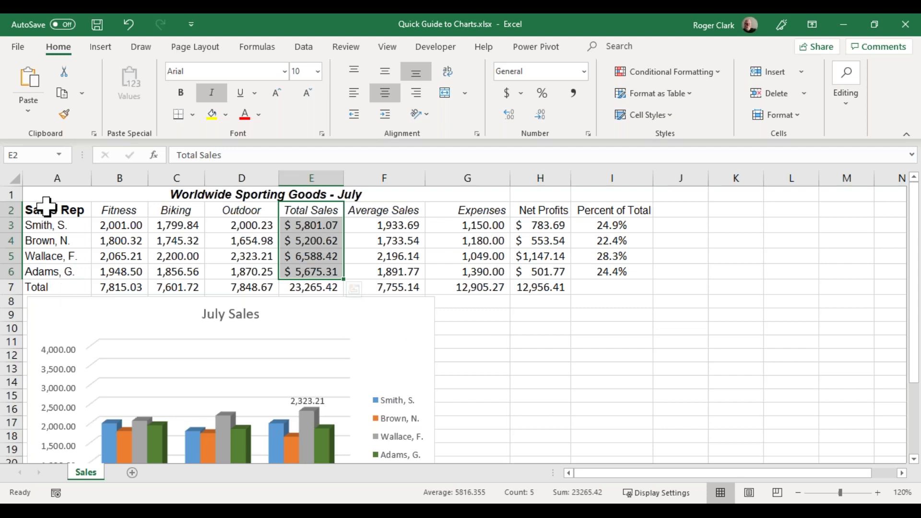
left_click_drag(45, 207, 47, 269)
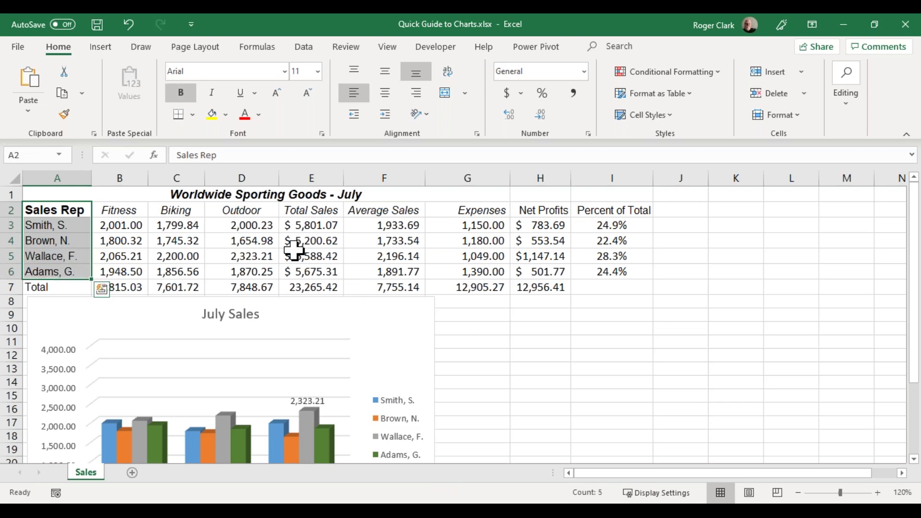
left_click_drag(311, 209, 306, 272)
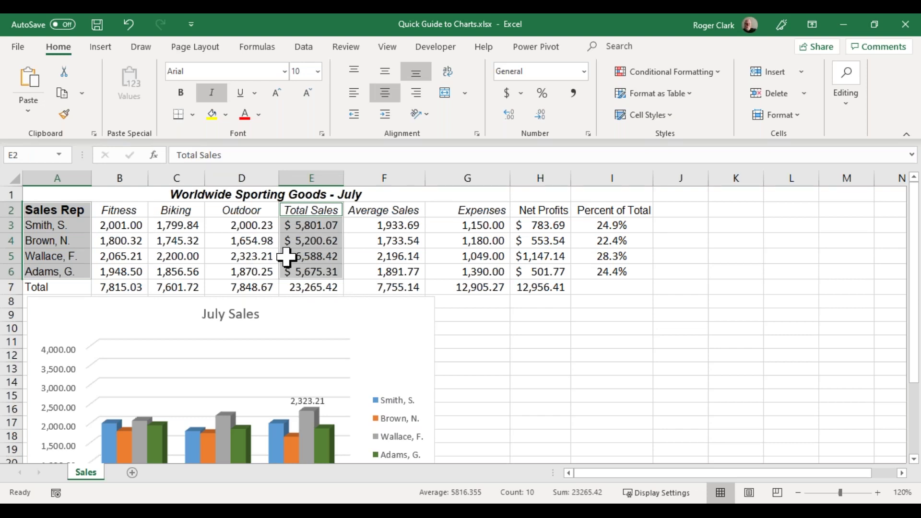
left_click(102, 52)
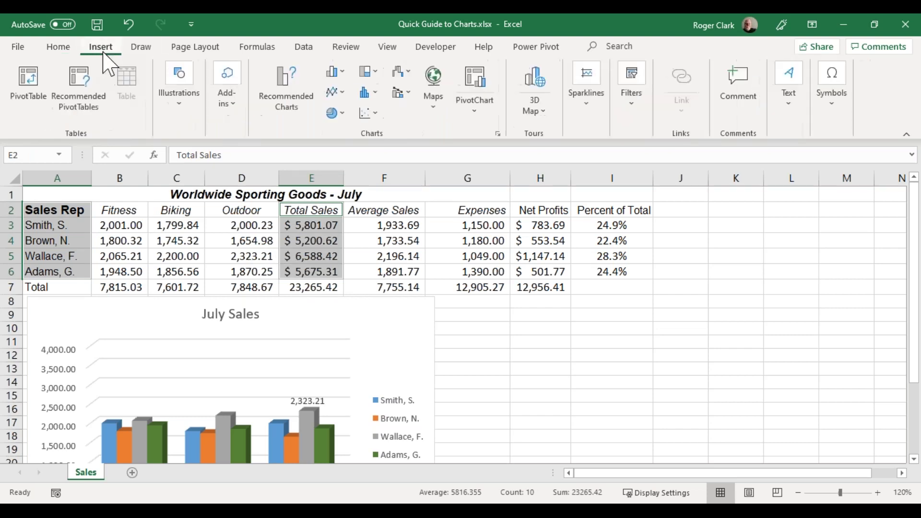
left_click(342, 114)
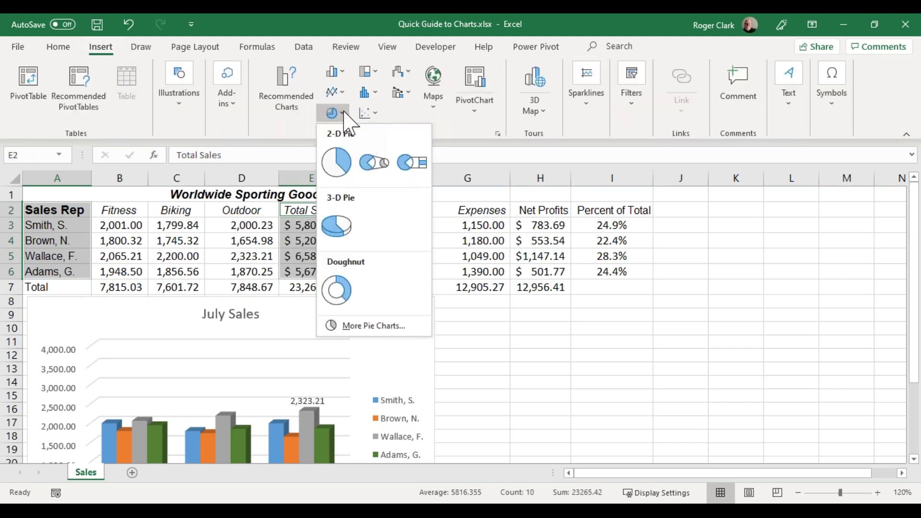
left_click(342, 232)
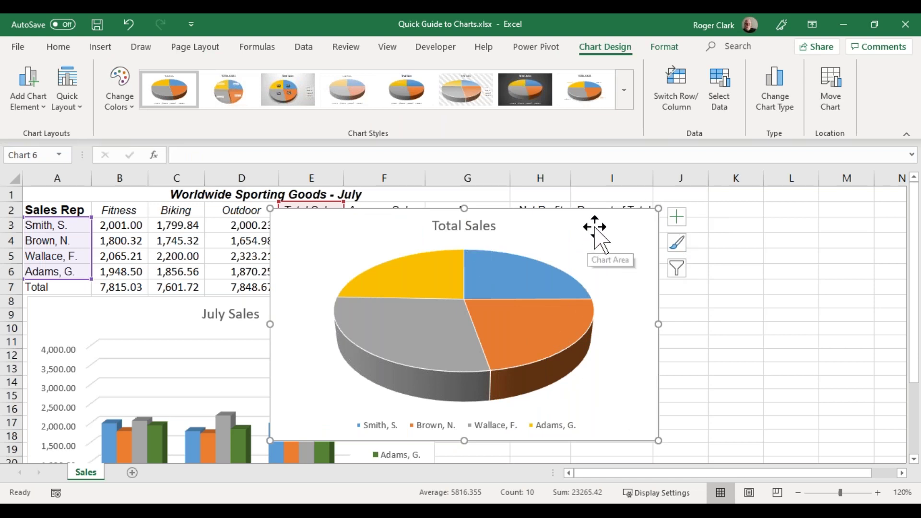
Place the legend of the Total Sales pie chart to the right of the pie.
left_click(679, 218)
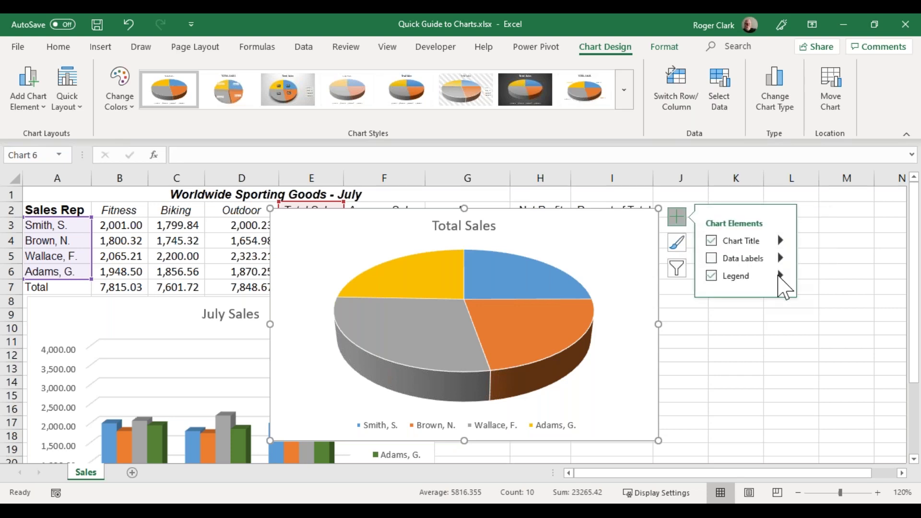
left_click(780, 276)
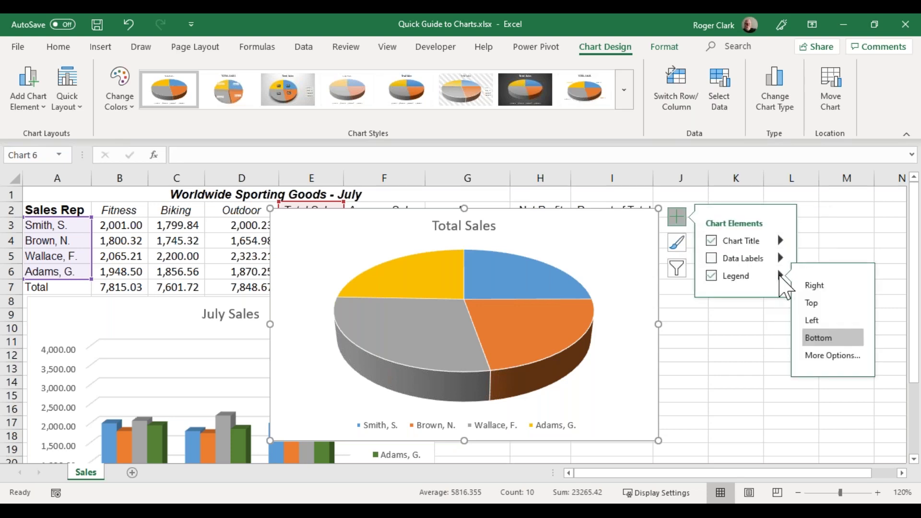
left_click(815, 285)
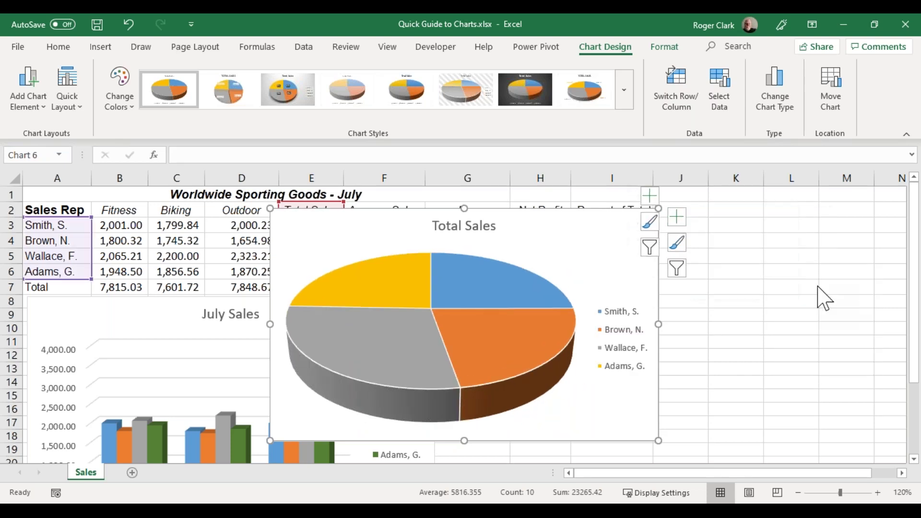
Add data labels to the Total Sales pie chart in the Data Callout style.
left_click(678, 219)
left_click(780, 259)
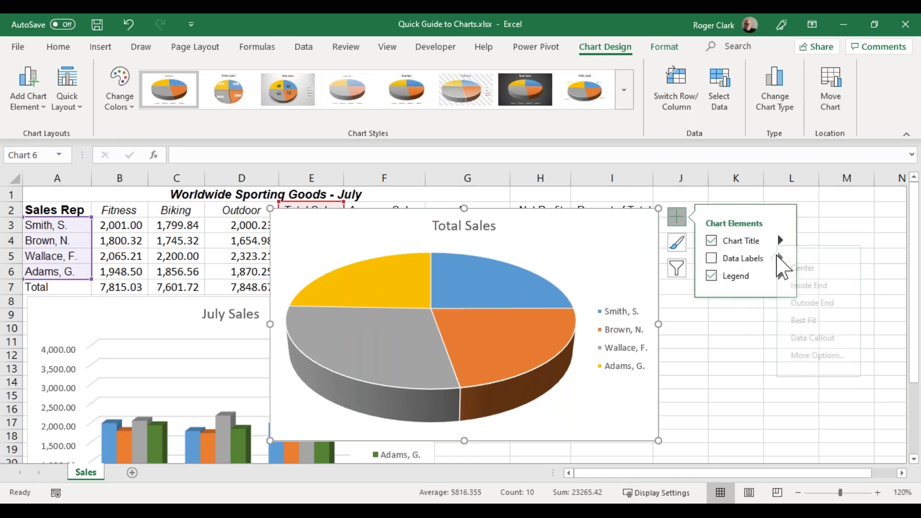
left_click(714, 259)
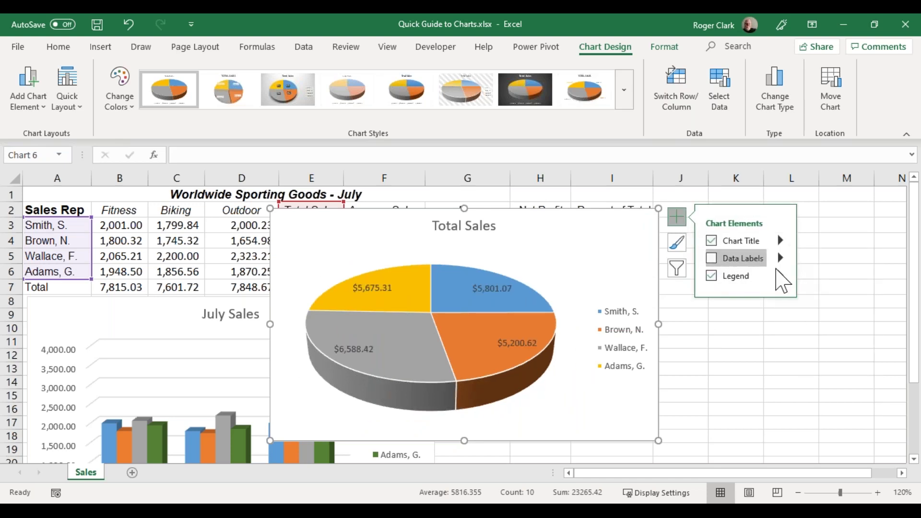
left_click(713, 261)
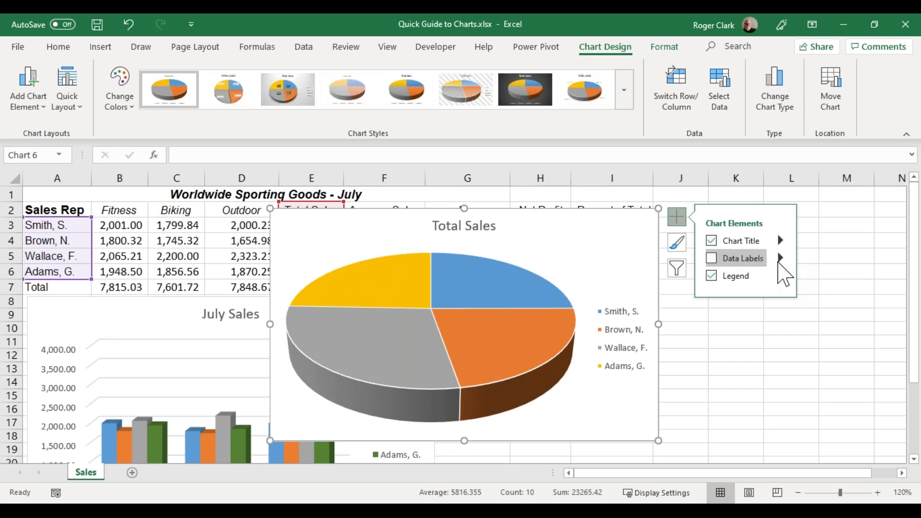
left_click(710, 259)
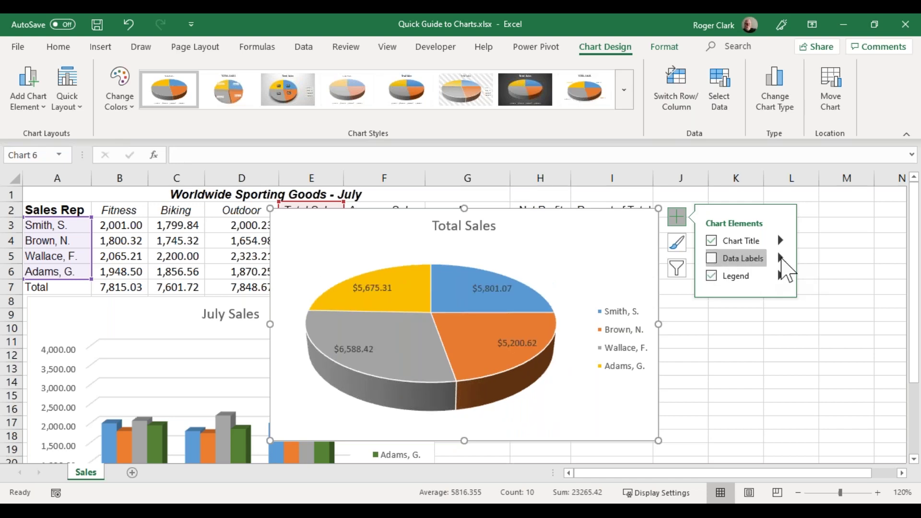
left_click(781, 259)
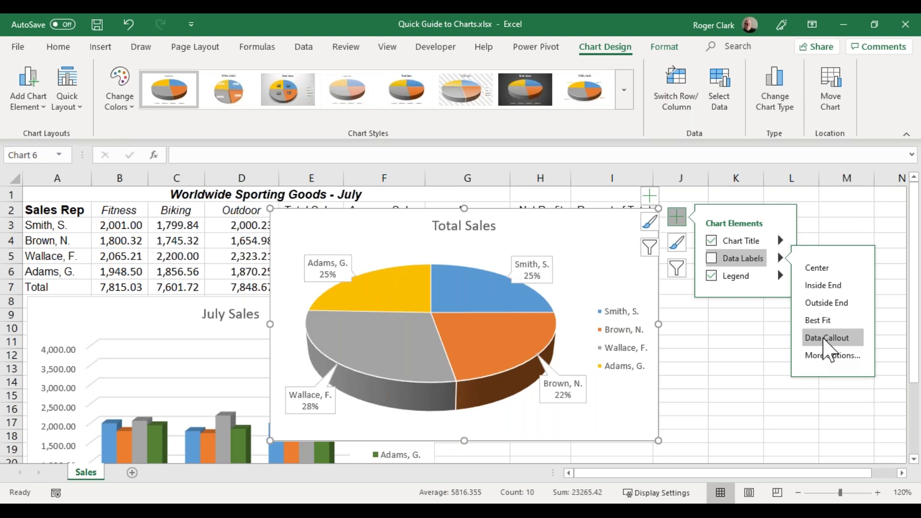
left_click(824, 339)
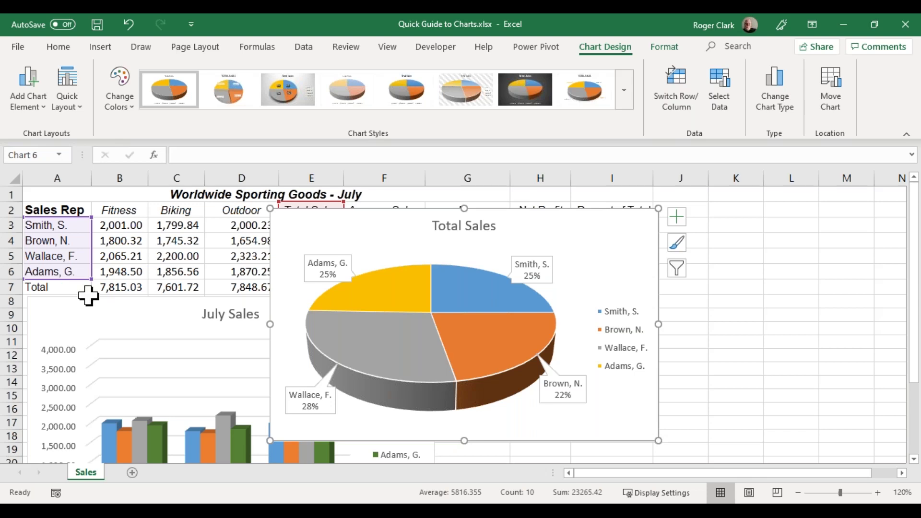
Remove the legend from the Total Sales pie chart.
mouse_move(425, 380)
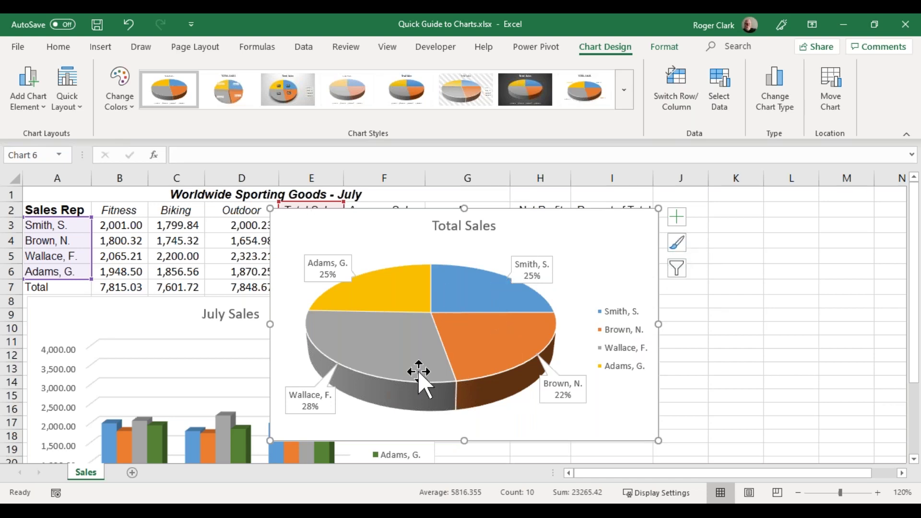
left_click(677, 217)
left_click(711, 277)
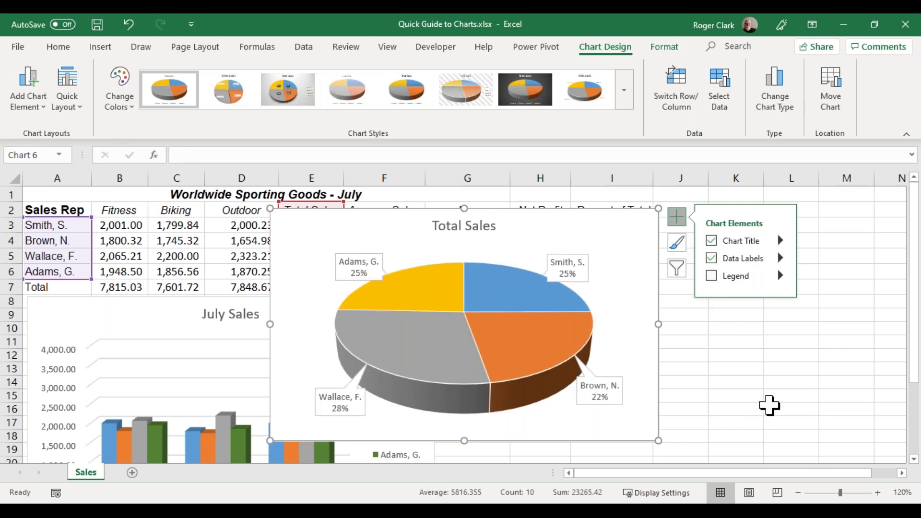
Pull the blue slice slightly out of the Total Sales pie.
left_click(519, 287)
left_click(531, 278)
left_click_drag(530, 277, 546, 276)
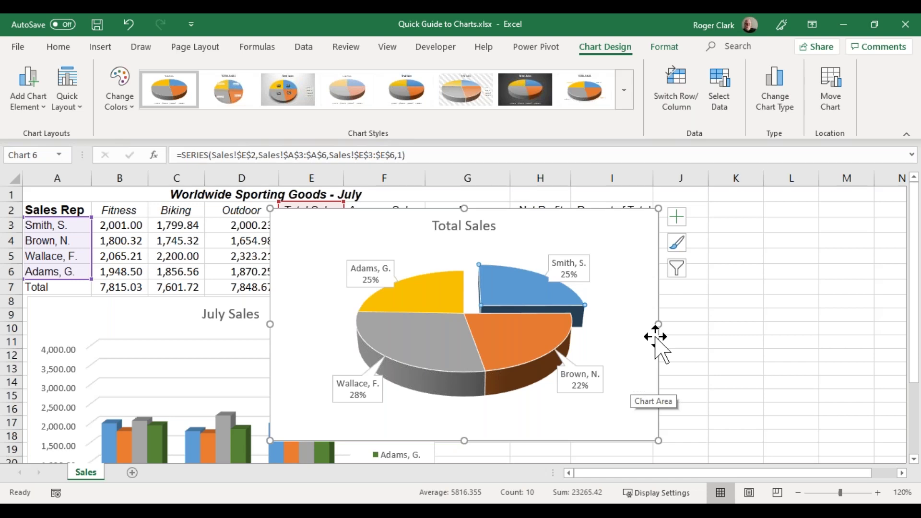
Move the Total Sales pie chart below the data table, beside the July Sales chart, and deselect it.
mouse_move(536, 304)
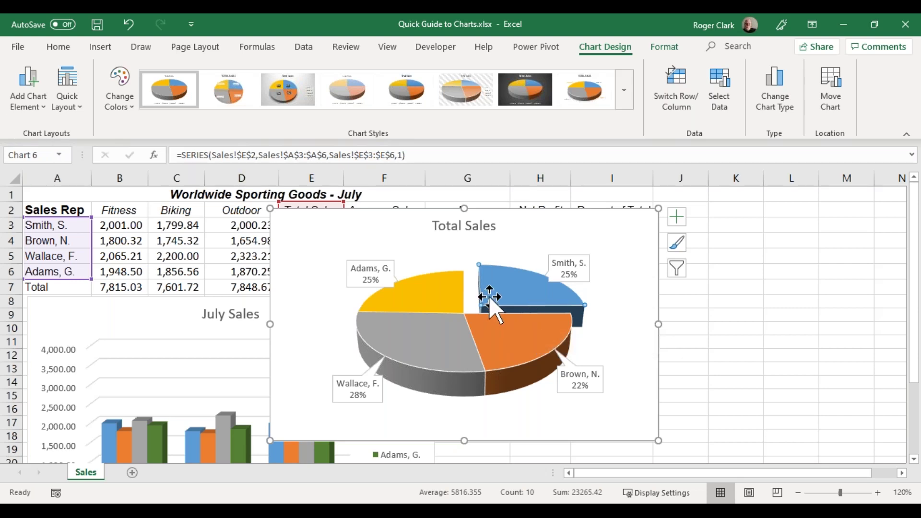
mouse_move(490, 299)
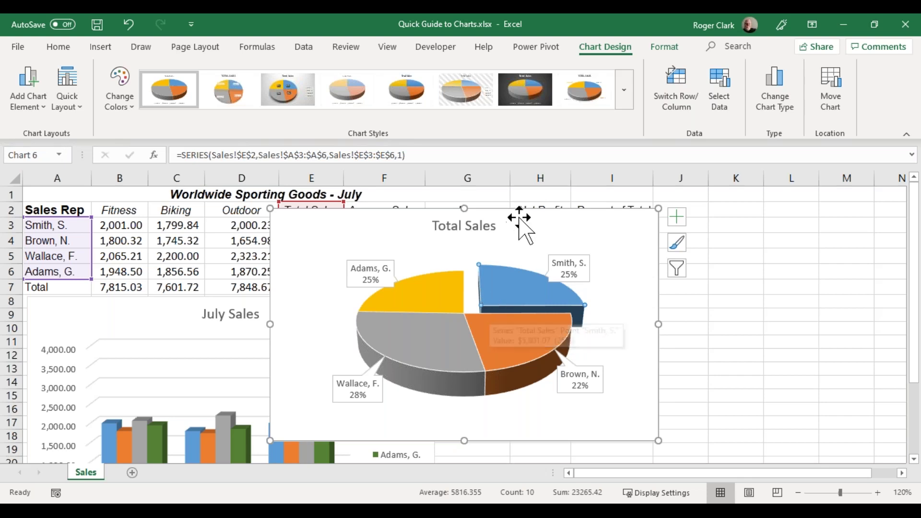
left_click_drag(533, 228, 711, 304)
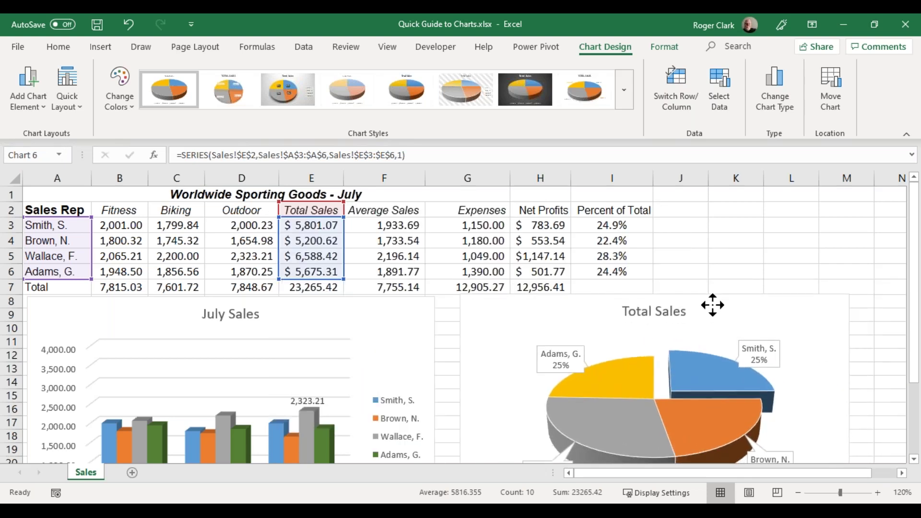
left_click(764, 205)
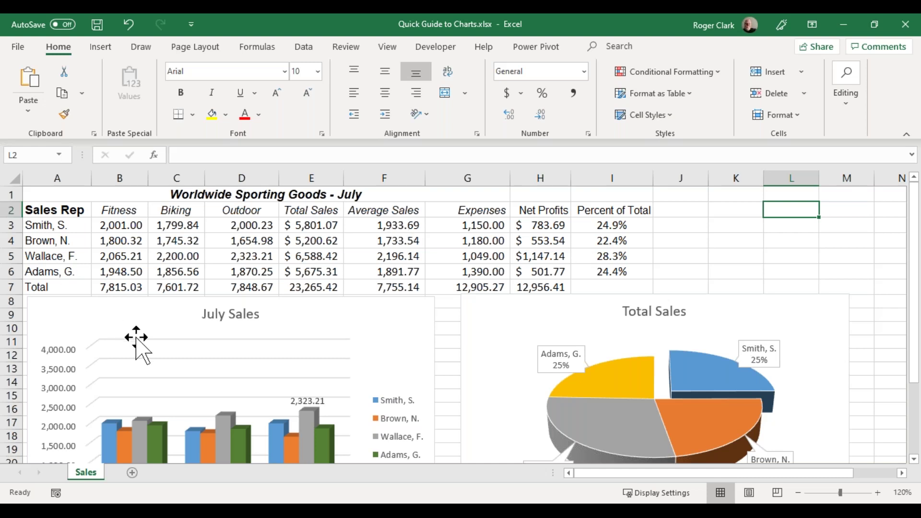
Set the maximum bound of the July Sales chart's vertical axis to 2500 and close the axis formatting options.
scroll(280, 248, "down", 2)
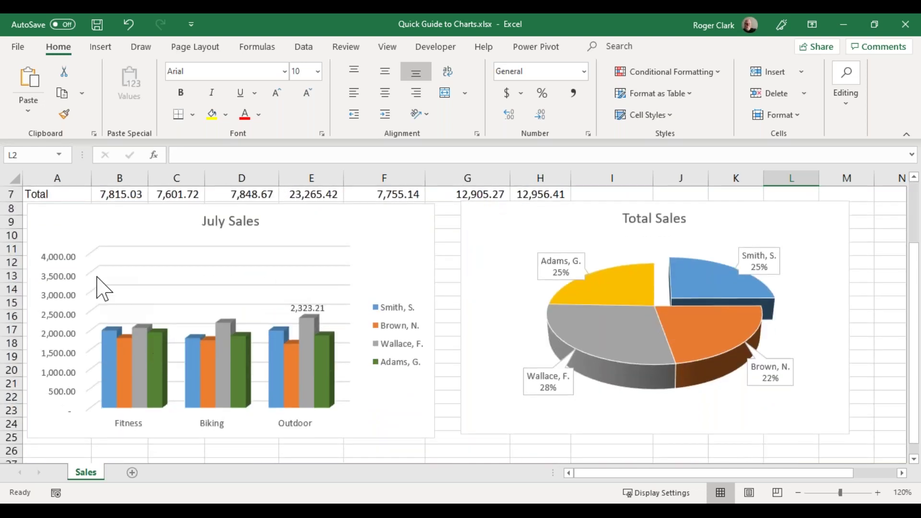
right_click(49, 261)
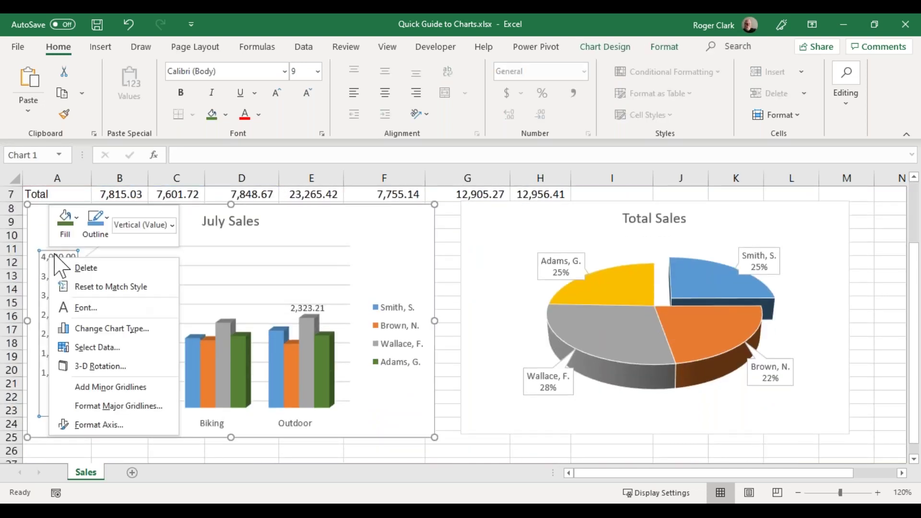
key("Escape")
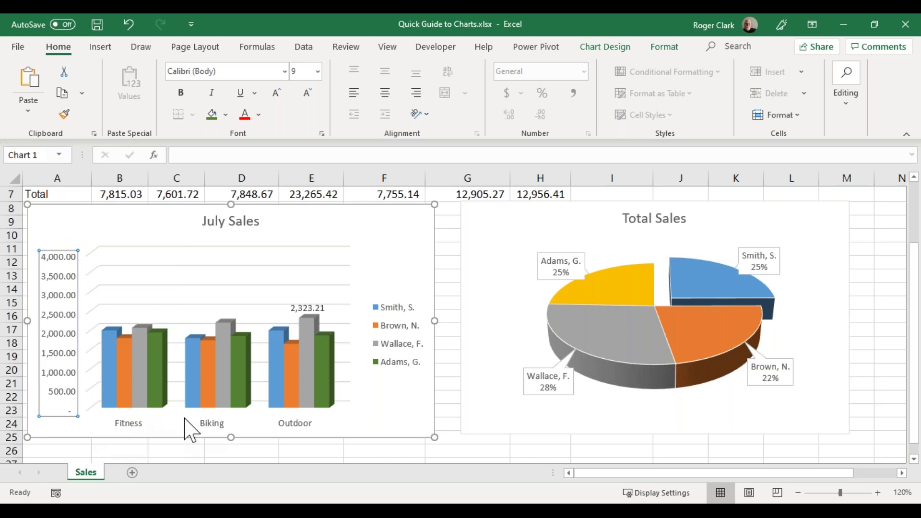
double_click(62, 277)
left_click(347, 379)
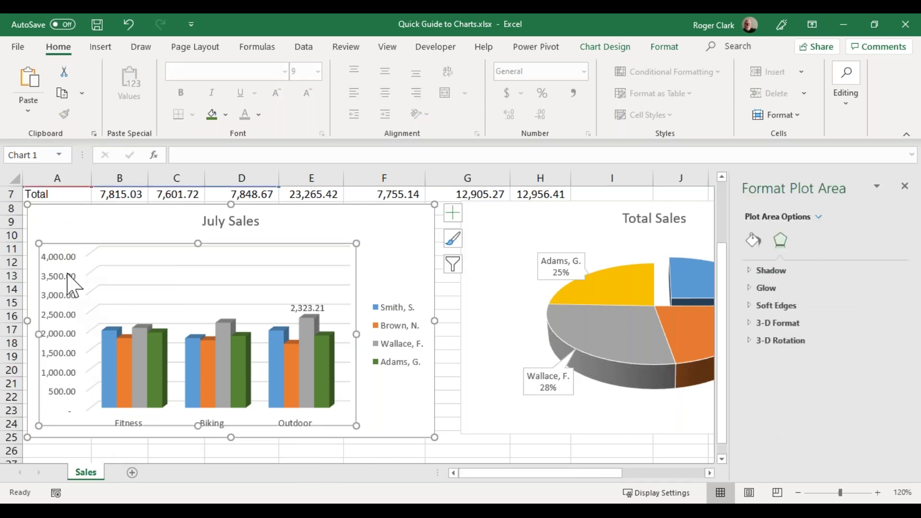
right_click(64, 256)
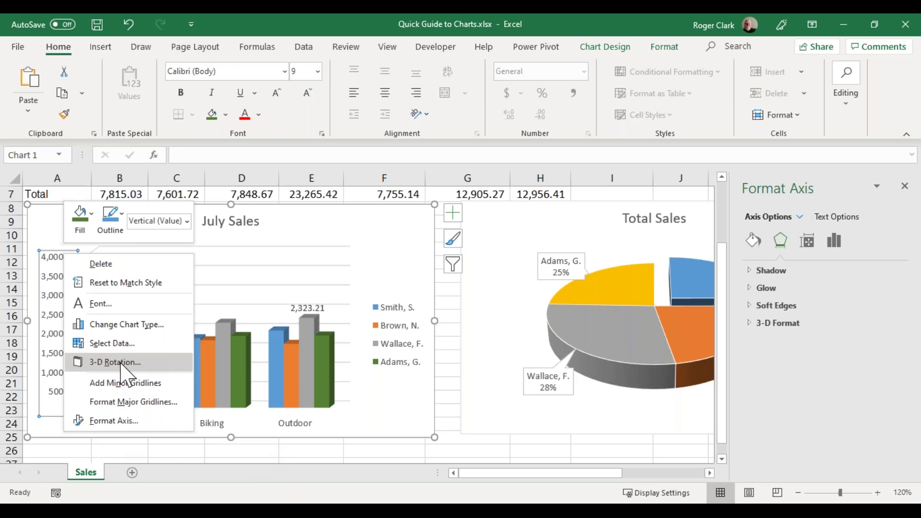
left_click(96, 421)
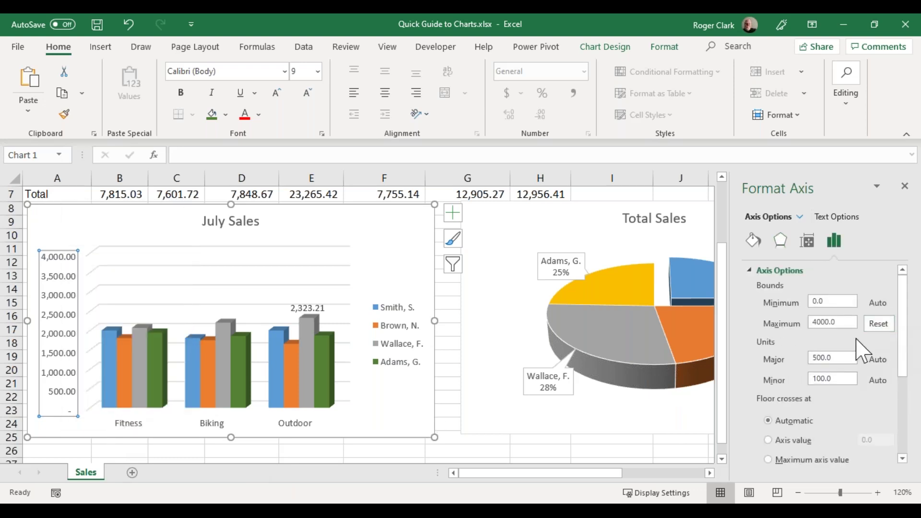
double_click(837, 322)
type("2500")
key("Return")
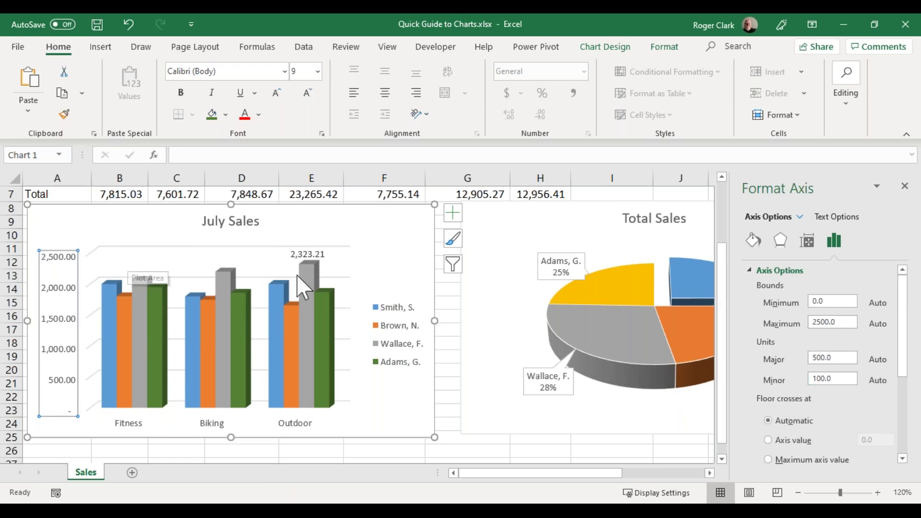
left_click(904, 186)
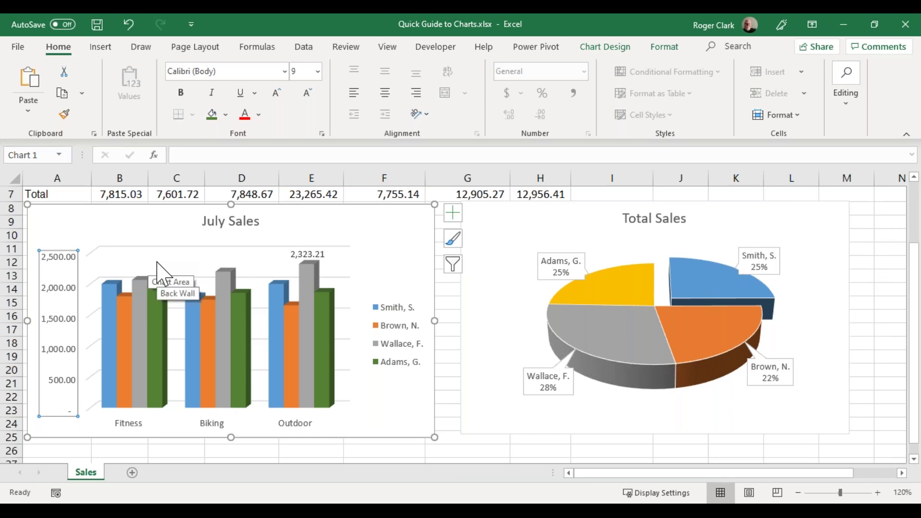
Copy the July Sales chart and paste it into Sales Data.docx in Word, below the introductory sentence.
left_click(162, 220)
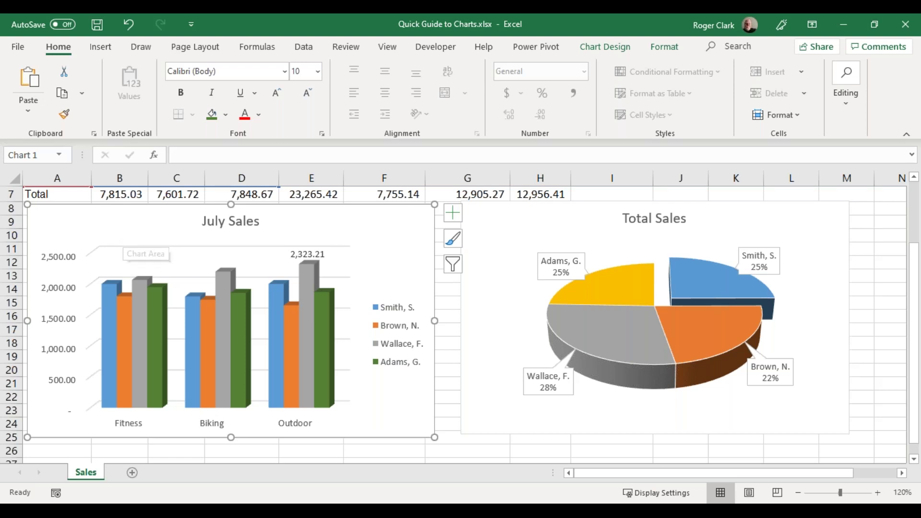
key("alt+Tab")
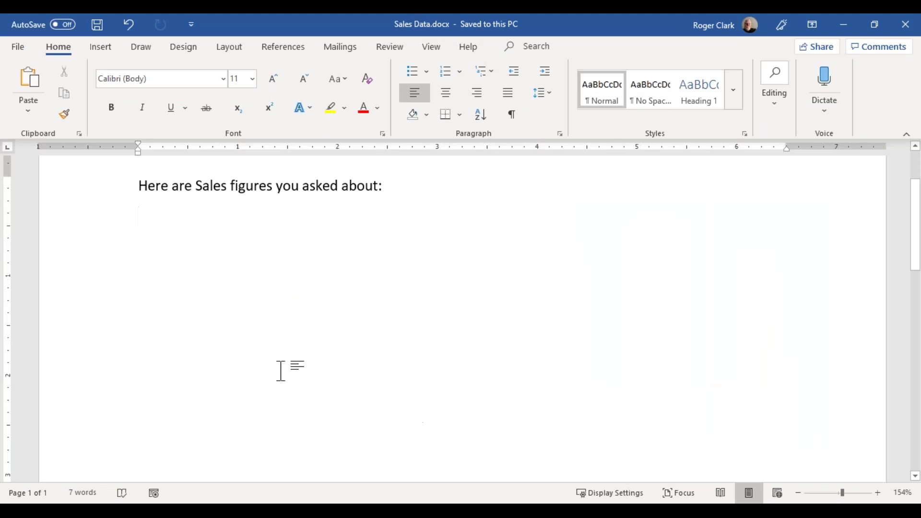
left_click(65, 115)
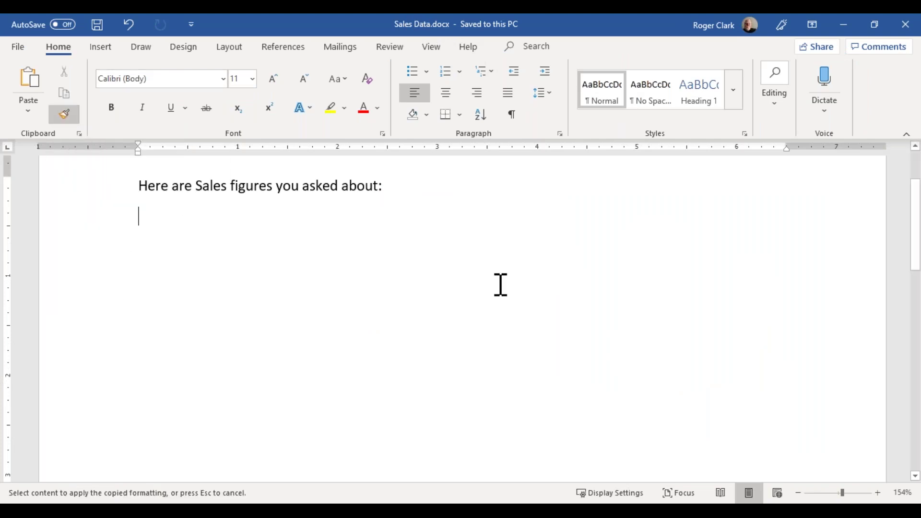
key("Escape")
key("ctrl+v")
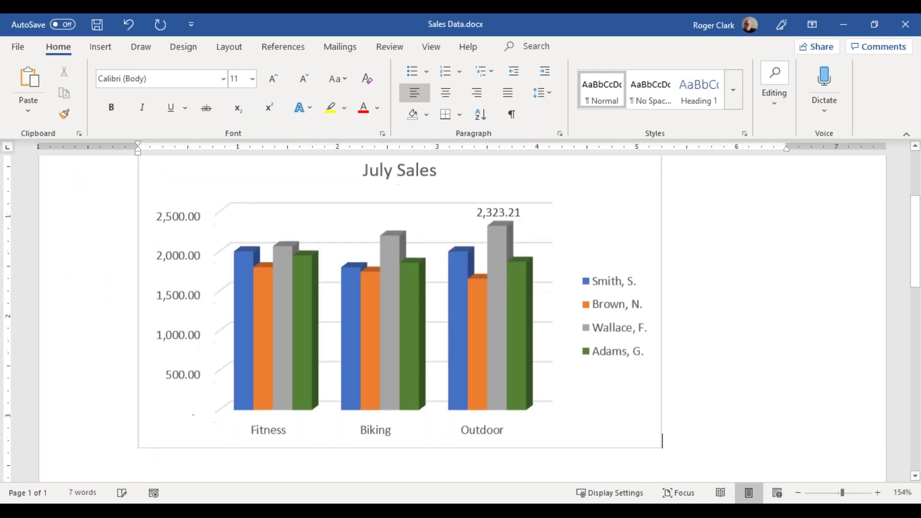
scroll(684, 288, "up", 2)
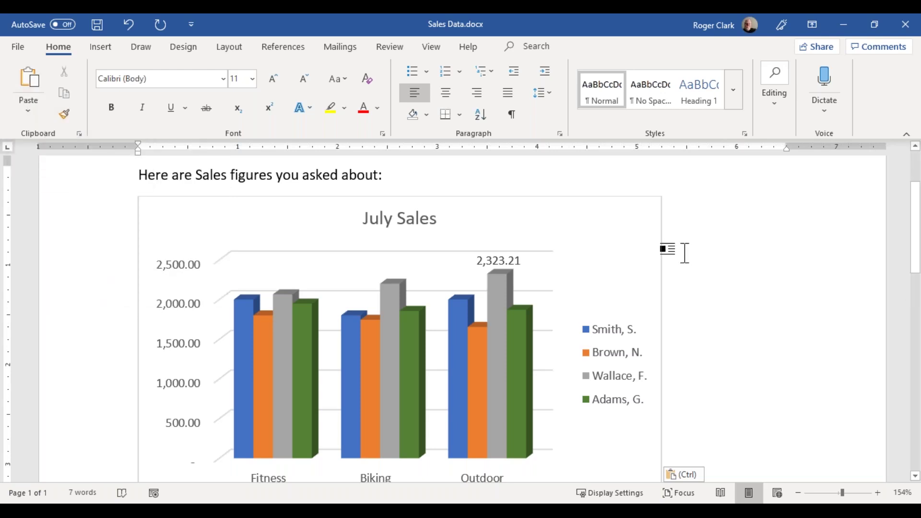
Shrink the pasted July Sales chart proportionally to about 4.2 inches wide and deselect it.
left_click(584, 257)
scroll(722, 288, "down", 1)
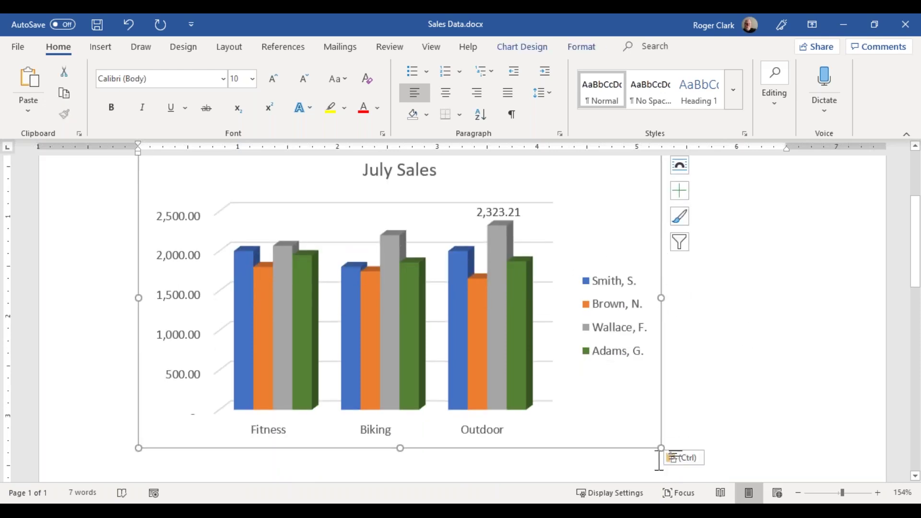
left_click_drag(660, 448, 555, 393)
scroll(619, 364, "up", 3)
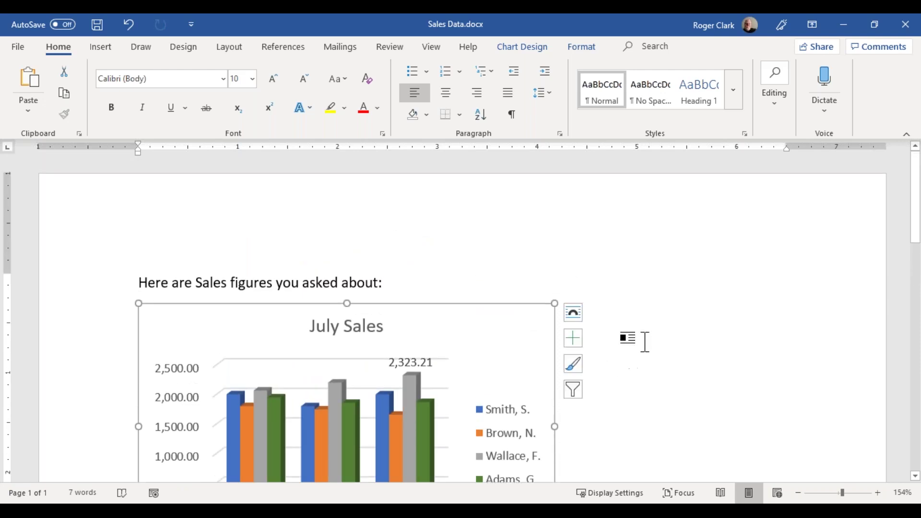
scroll(642, 341, "down", 1)
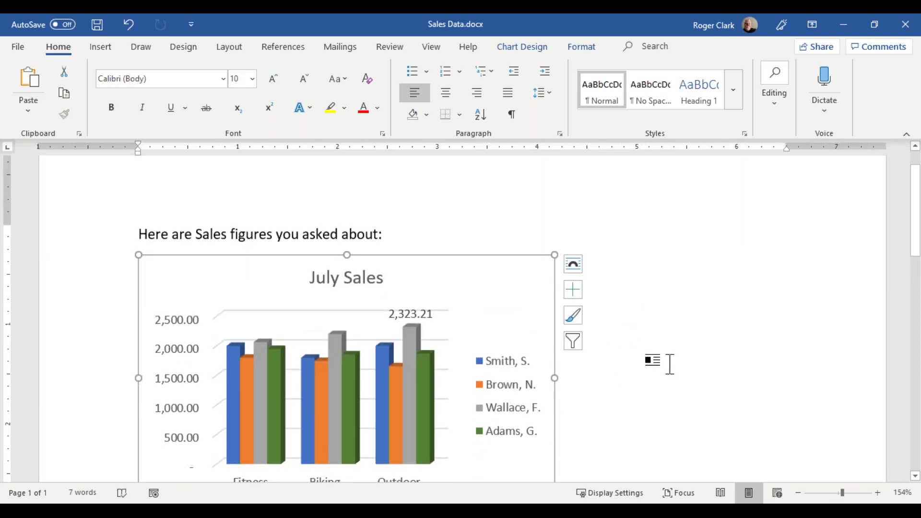
left_click(646, 342)
scroll(645, 342, "down", 1)
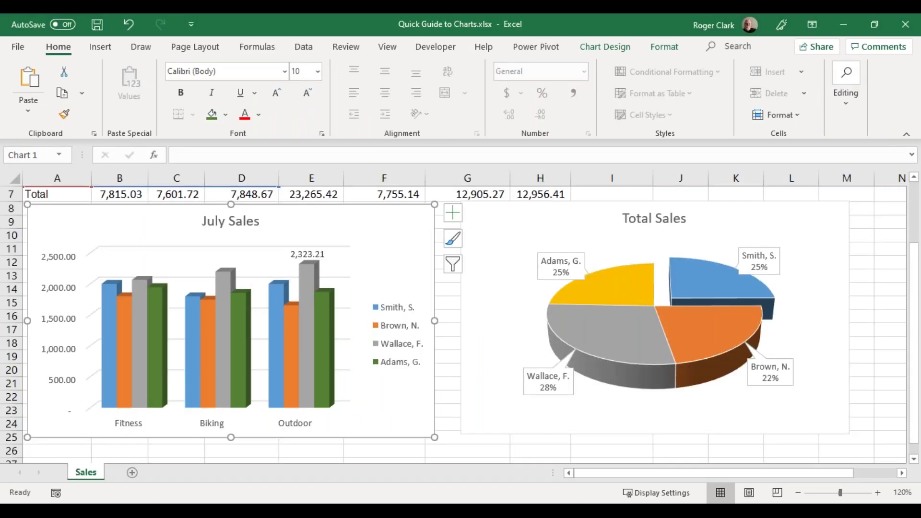
Switch back to Excel and save and close the Quick Guide to Charts.xlsx workbook.
left_click(97, 24)
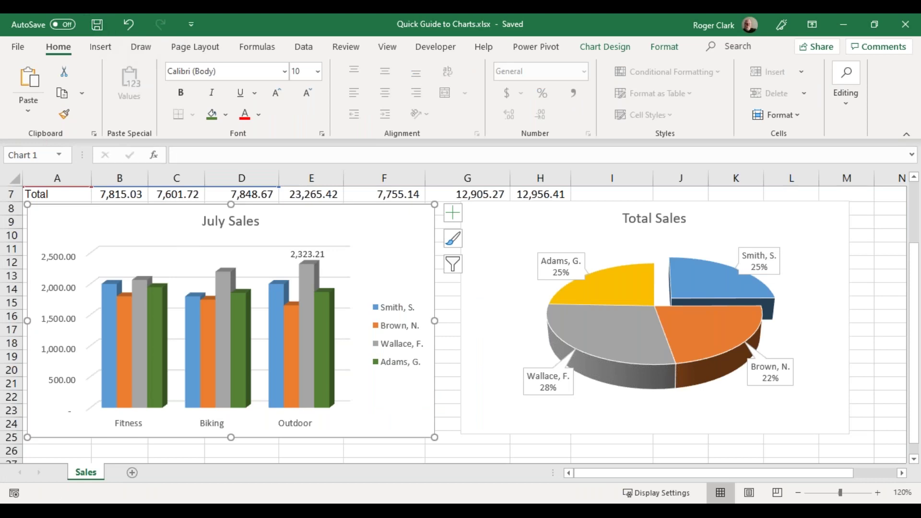
left_click(18, 47)
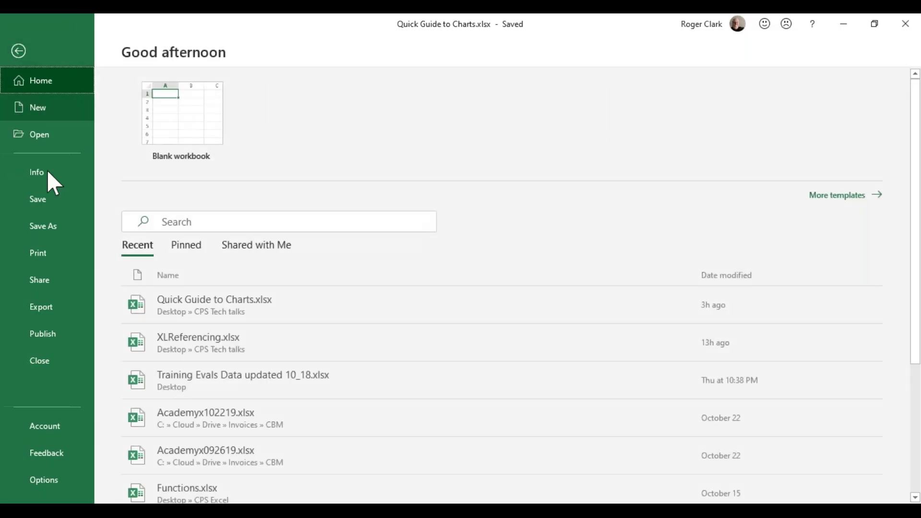
left_click(46, 365)
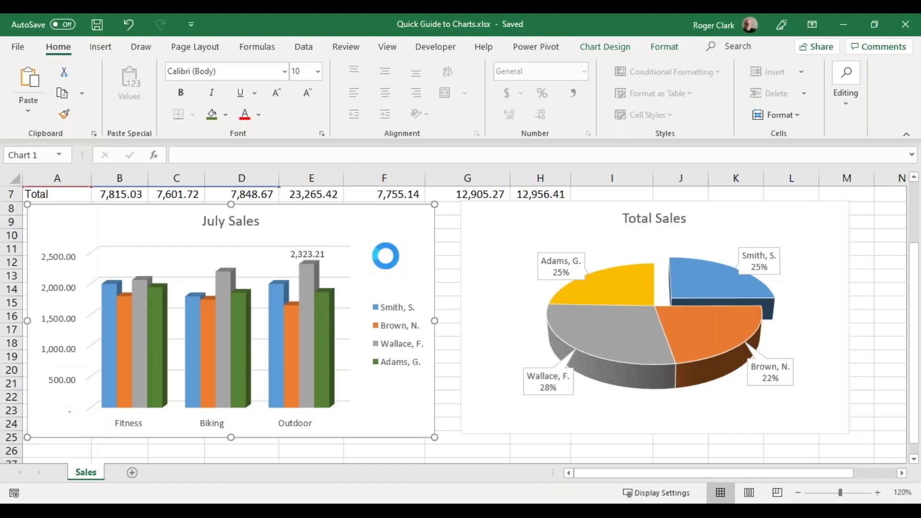
left_click(359, 511)
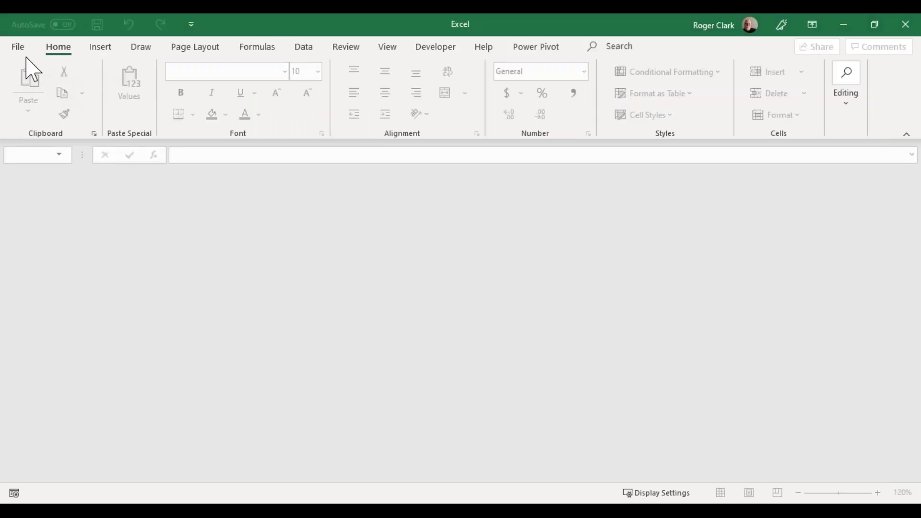
Reopen Quick Guide to Charts.xlsx and set the first sales rep's Fitness sales in cell B3 to 3000.
left_click(21, 49)
left_click(201, 313)
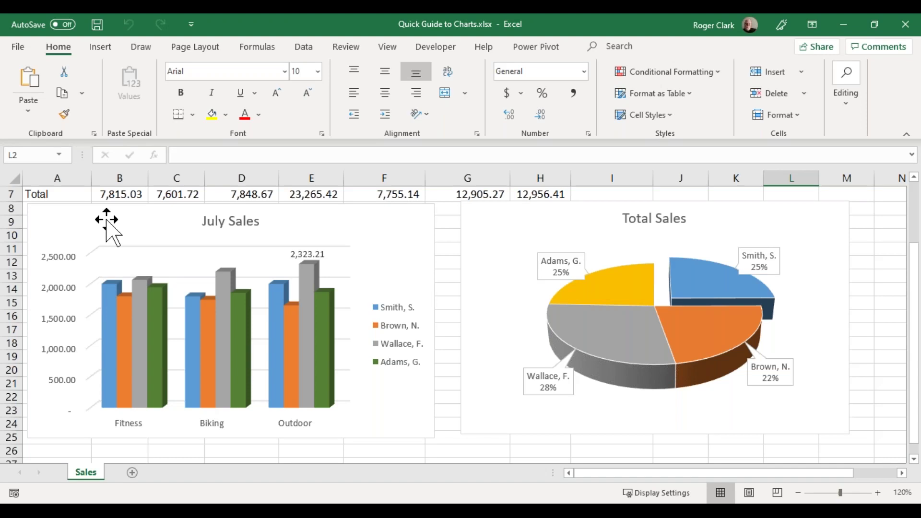
left_click(108, 225)
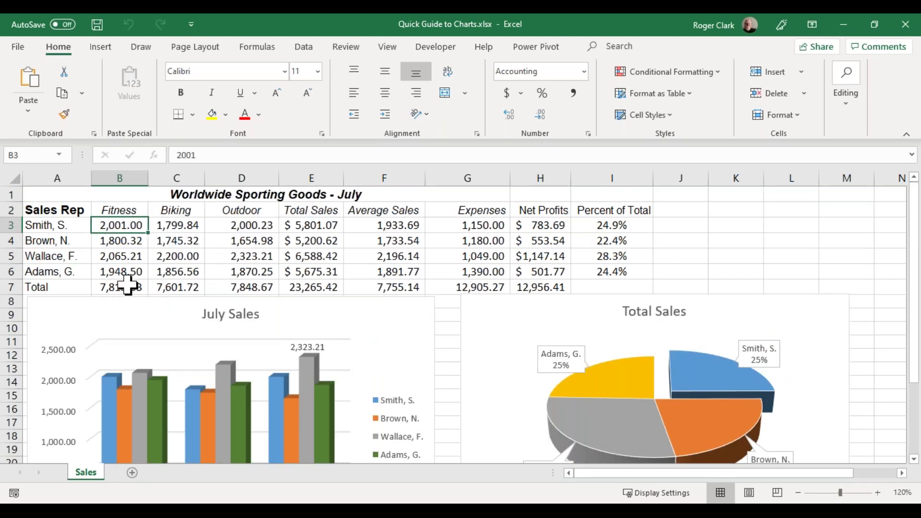
type("3000")
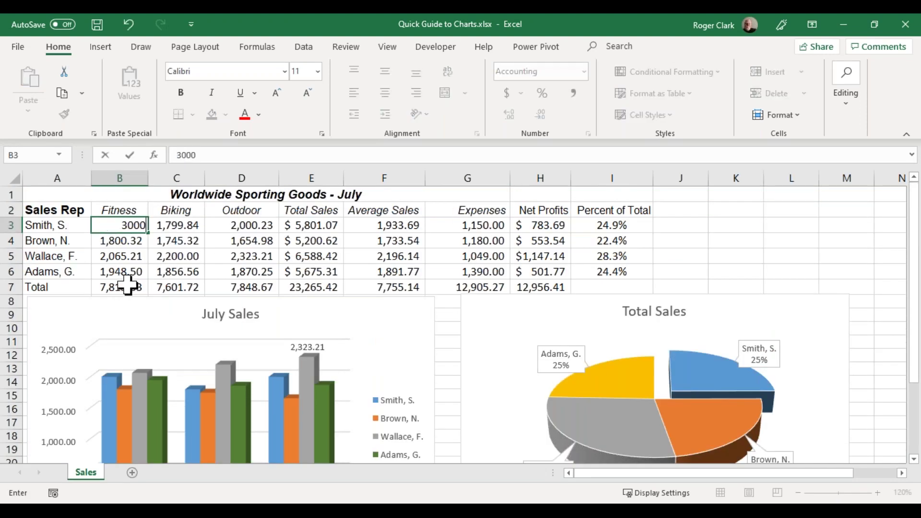
key("Return")
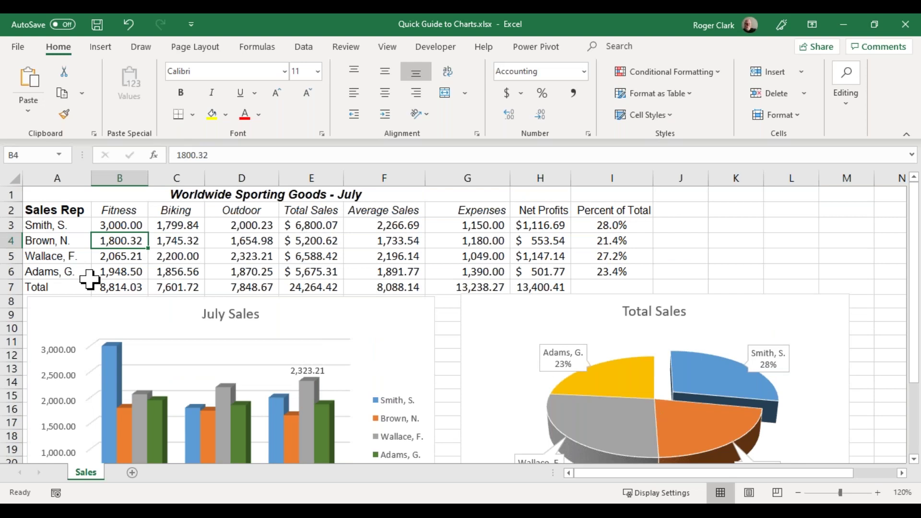
Check the July Sales chart in Word, return to Excel, and save and close the edited workbook.
left_click(339, 510)
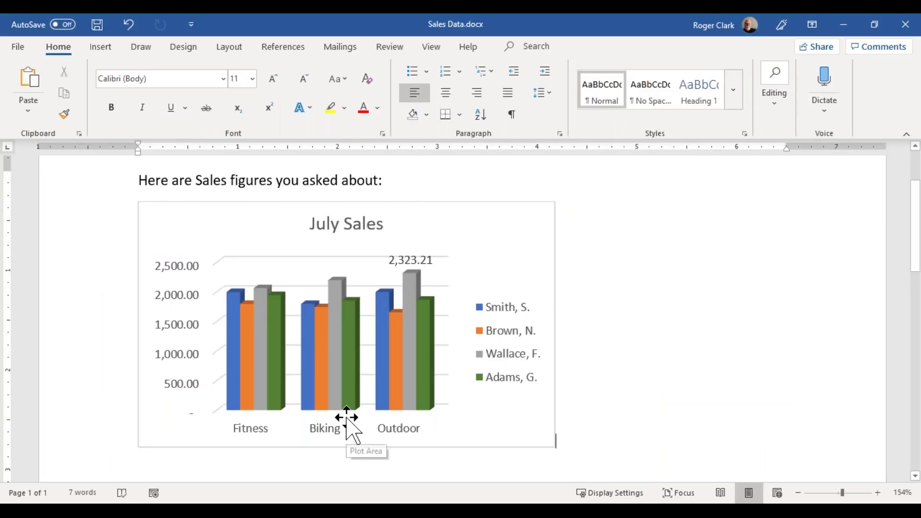
left_click(341, 510)
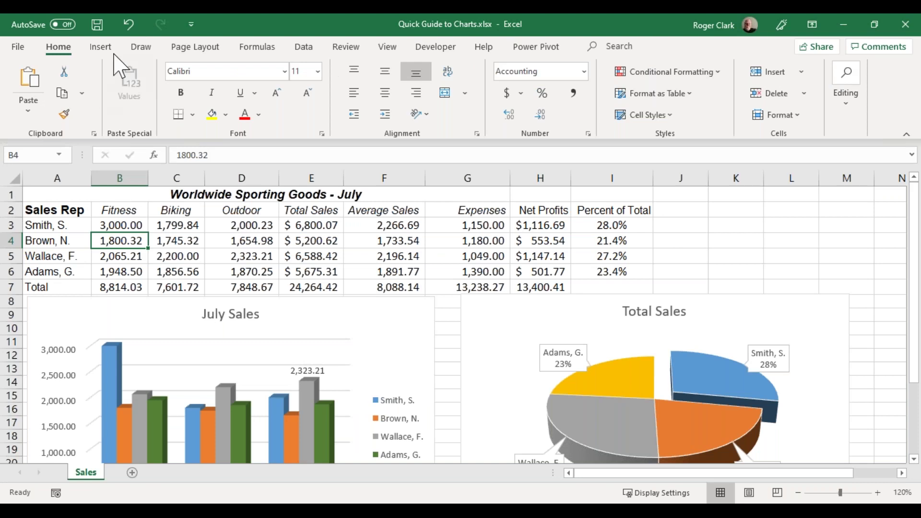
left_click(97, 27)
left_click(18, 46)
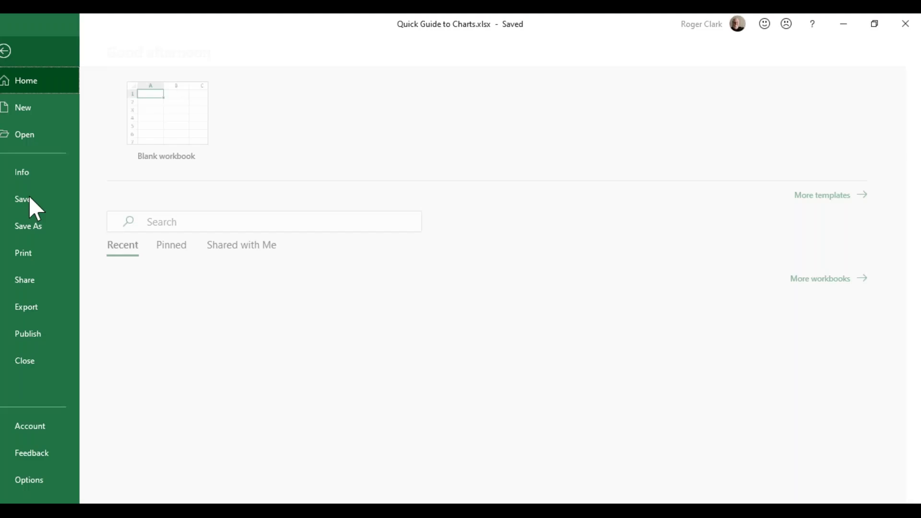
left_click(40, 361)
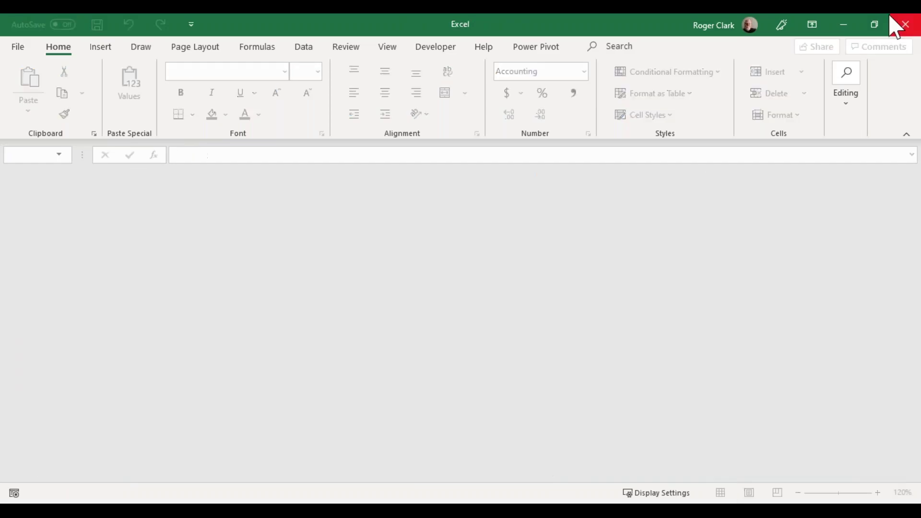
left_click(854, 33)
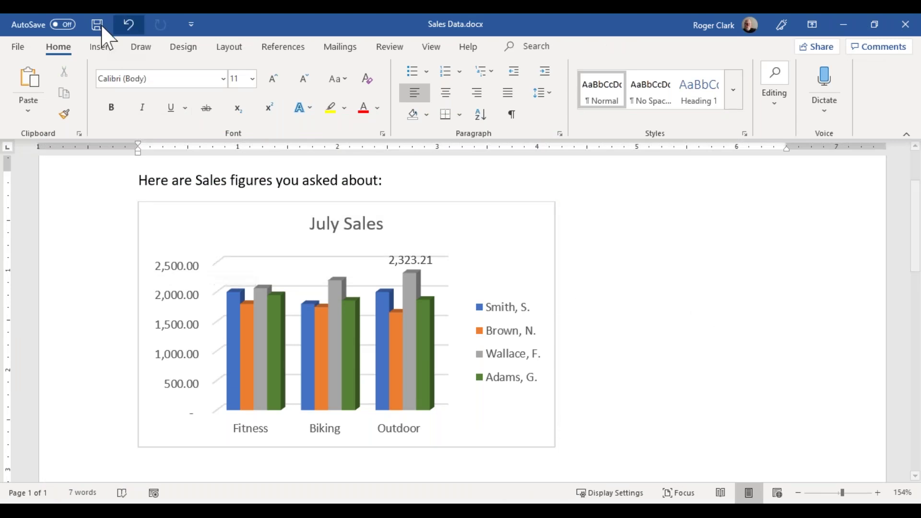
Save and close the Sales Data.docx document in Word.
left_click(98, 26)
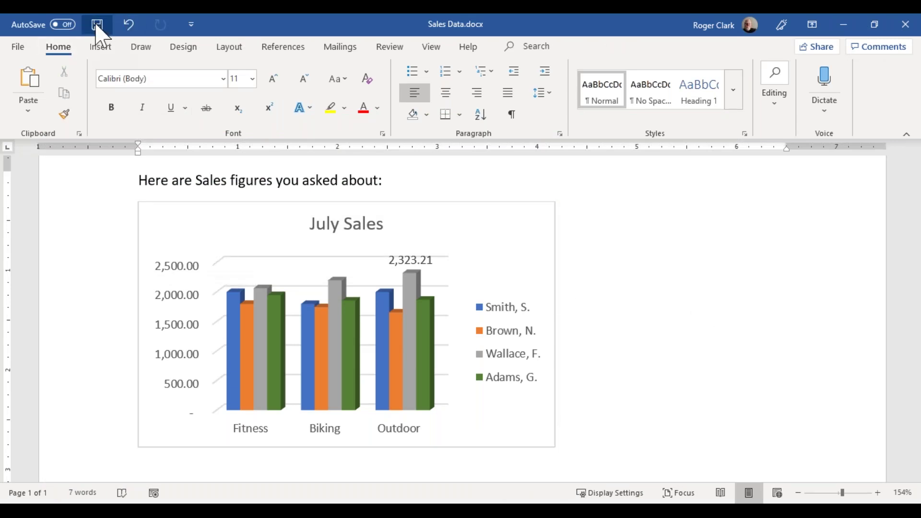
left_click(20, 48)
left_click(42, 369)
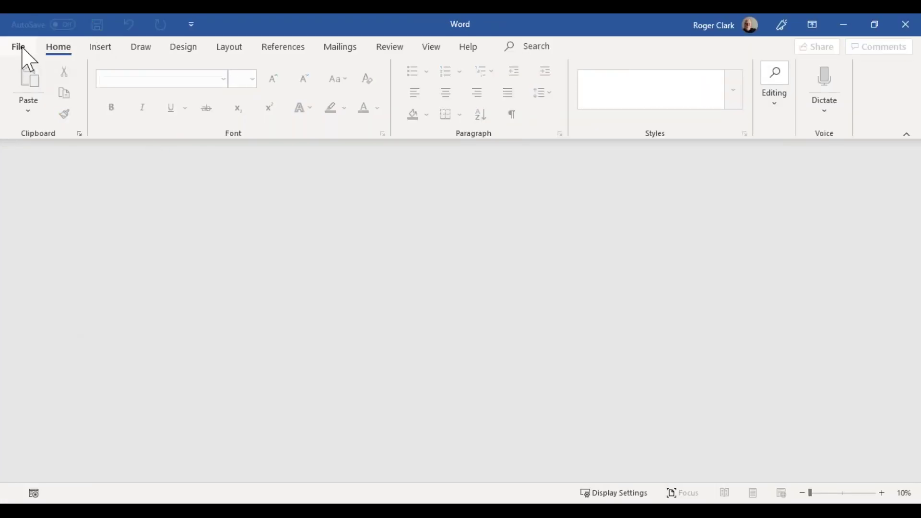
Reopen Sales Data.docx from the recent documents and check the columns of its July Sales chart.
left_click(21, 47)
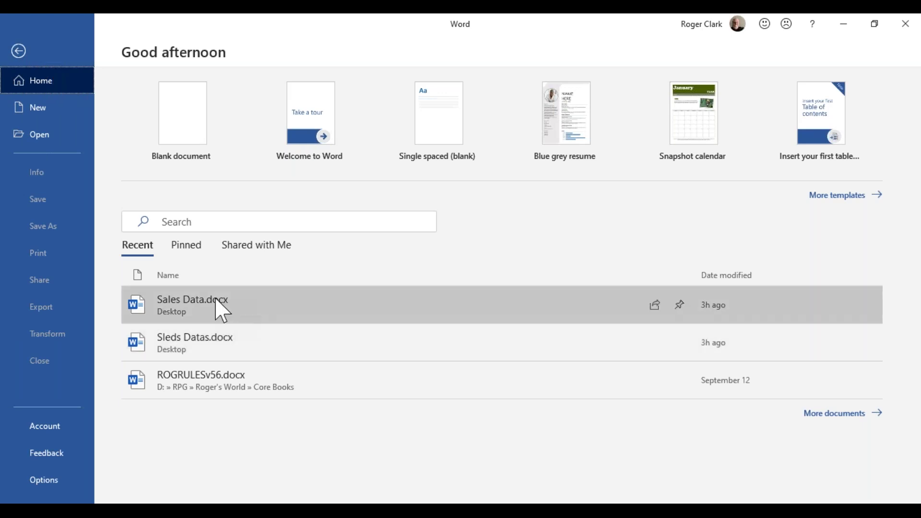
left_click(213, 304)
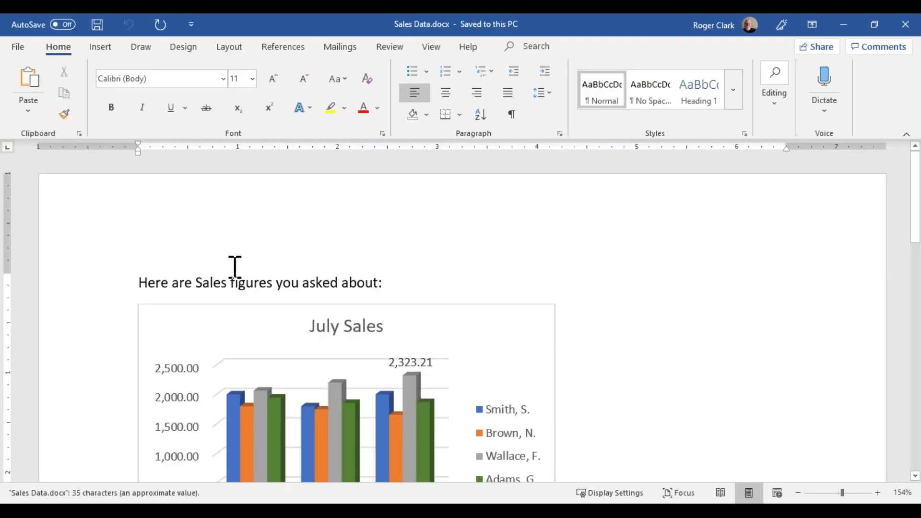
scroll(229, 324, "down", 3)
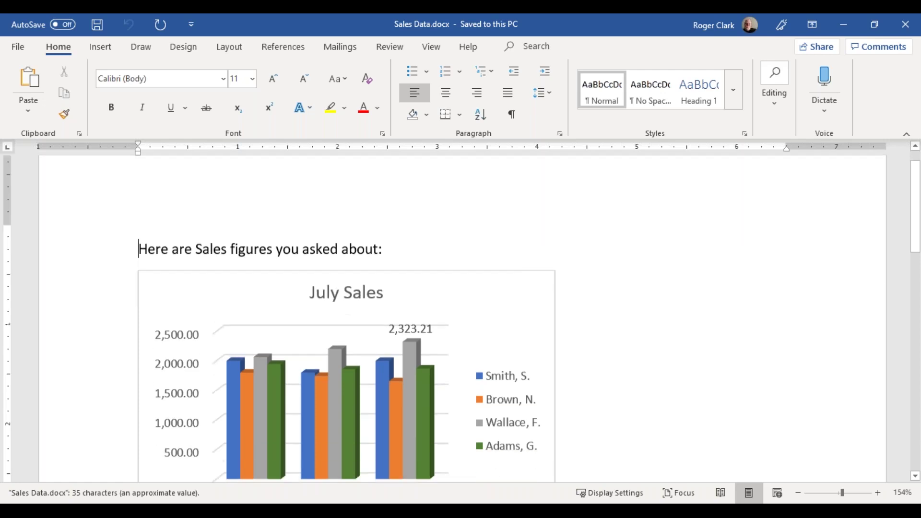
mouse_move(230, 324)
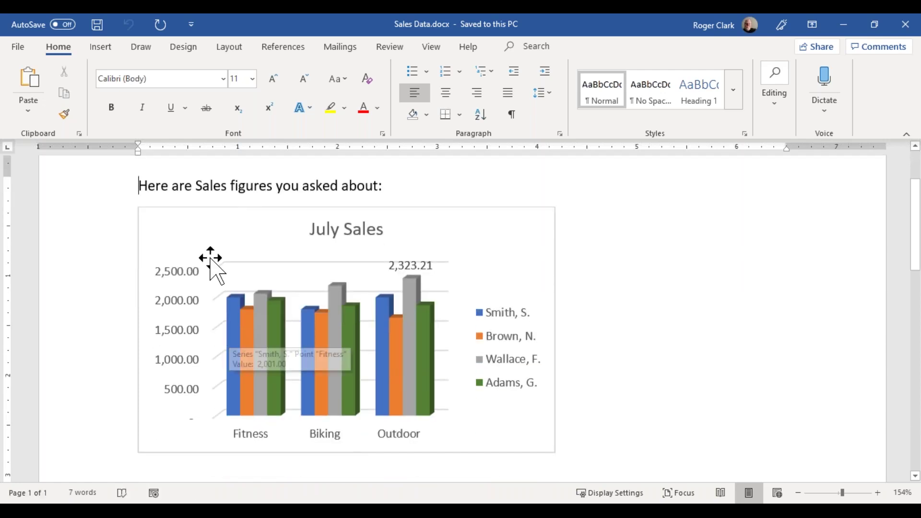
Open the Word chart's source data for editing in Excel and maximize the workbook window.
left_click(236, 229)
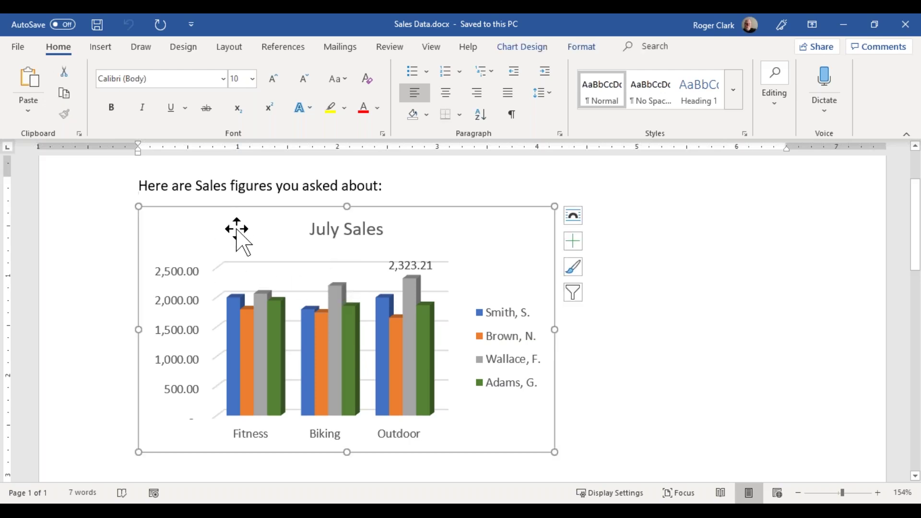
right_click(470, 252)
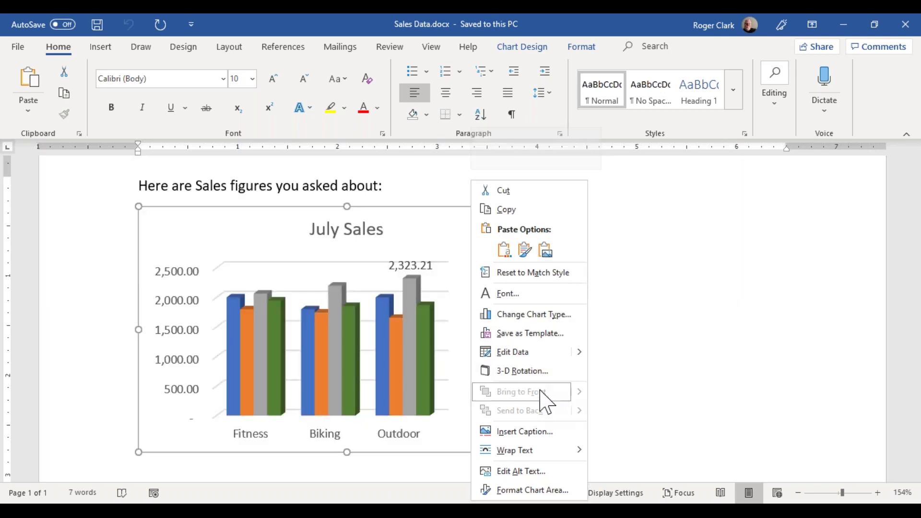
left_click(448, 215)
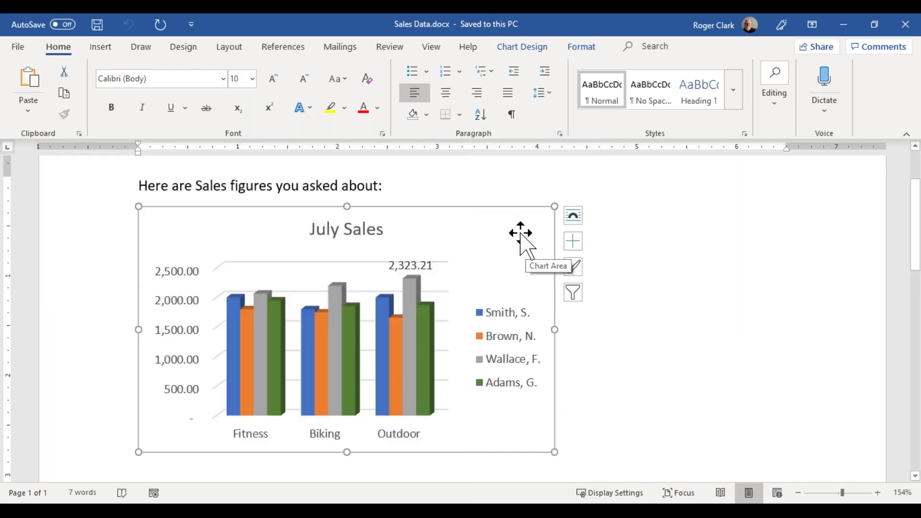
left_click(515, 48)
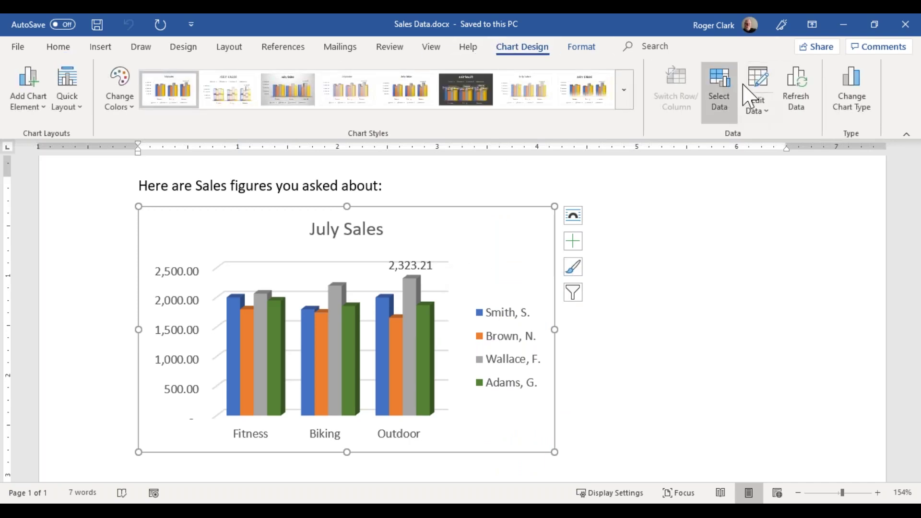
left_click(777, 120)
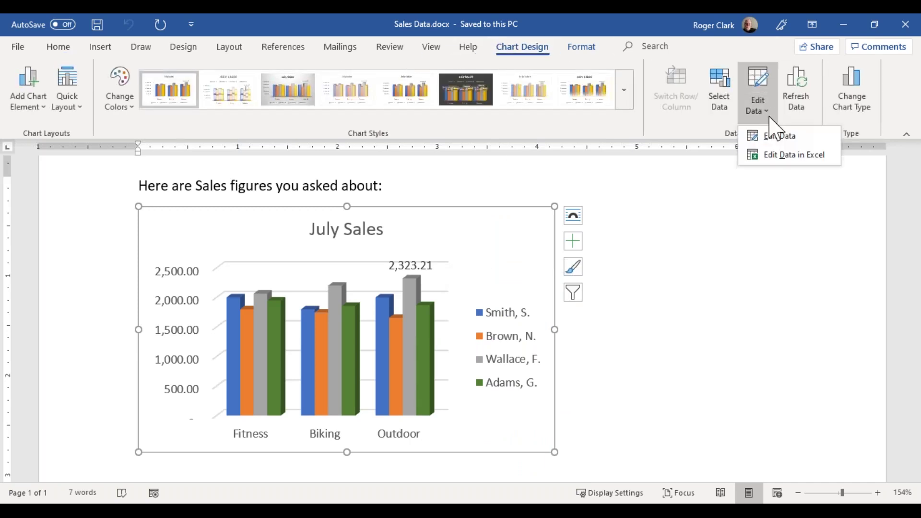
left_click(774, 156)
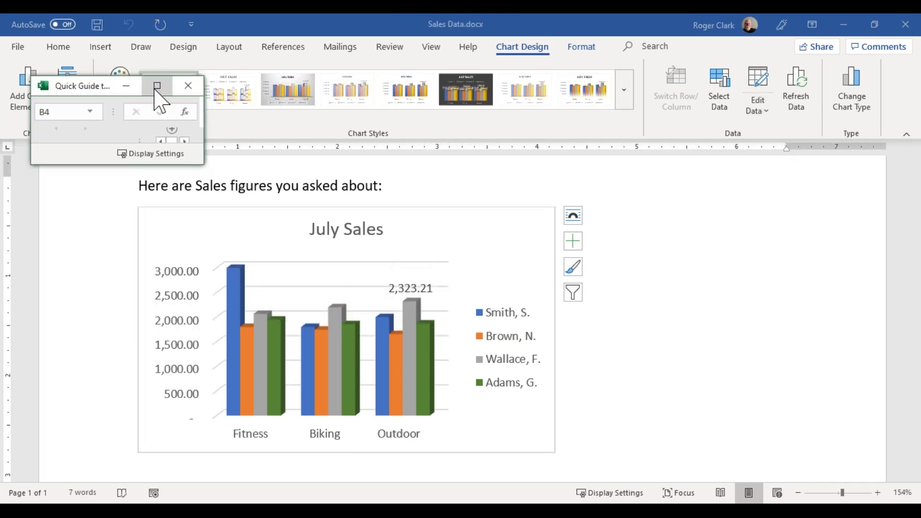
left_click(157, 87)
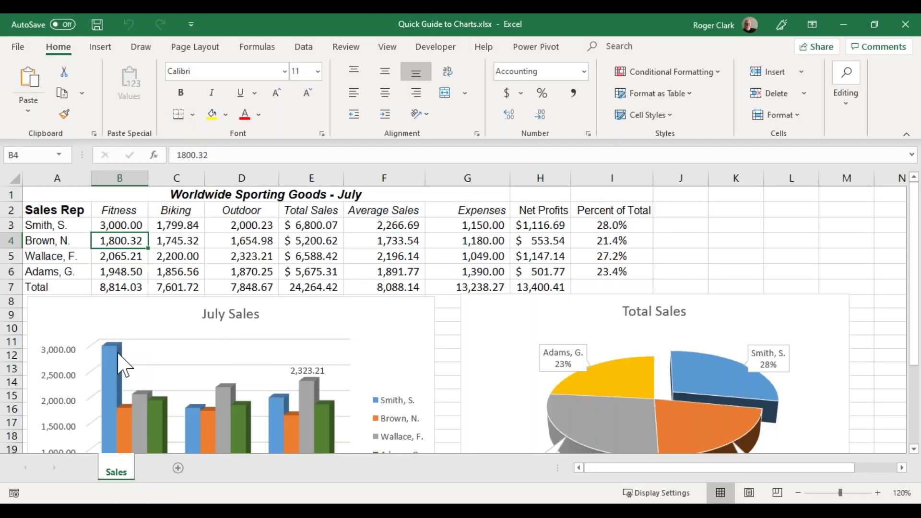
left_click(843, 24)
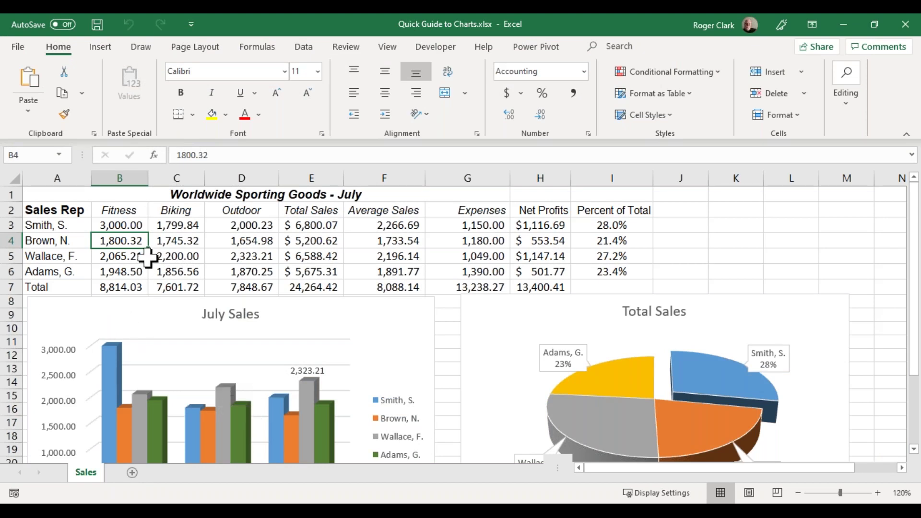
type("1300")
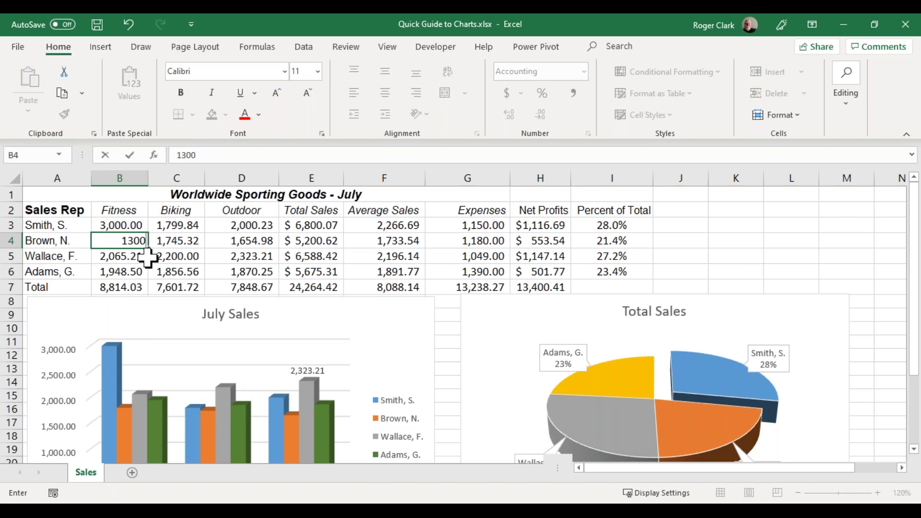
key("Return")
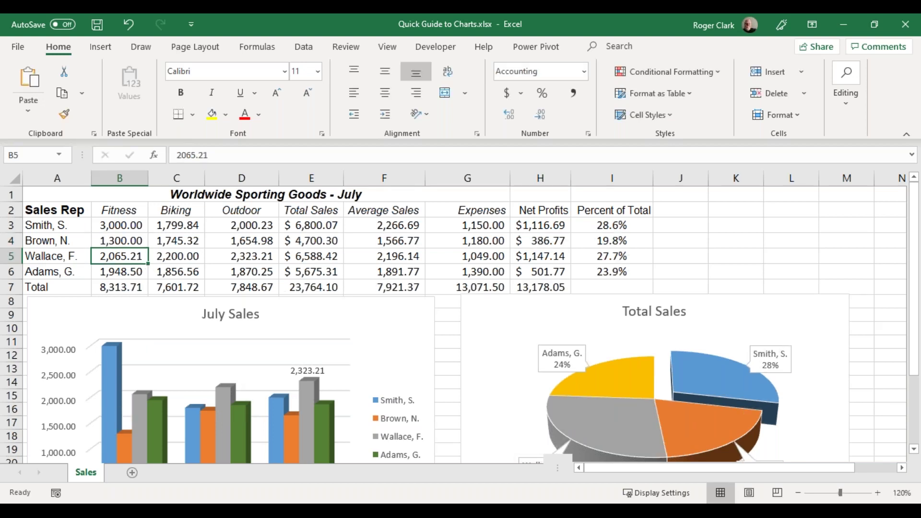
key("ctrl+z")
Set the first sales rep's Fitness figure in cell B3 to 1800 and check the July Sales chart in Word.
left_click(121, 225)
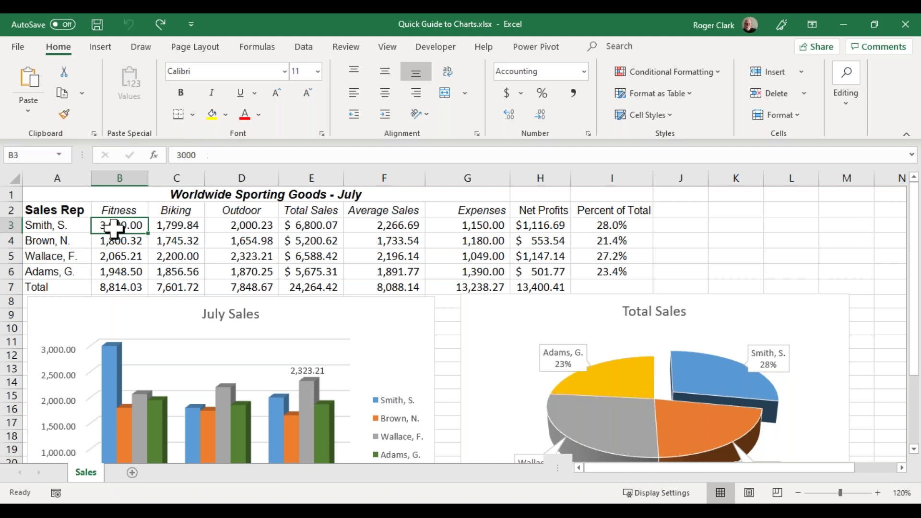
type("18")
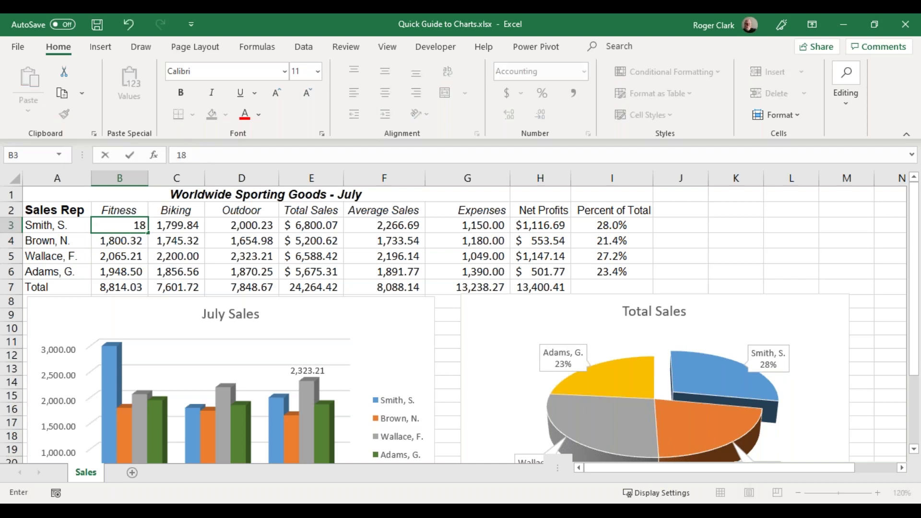
type("00")
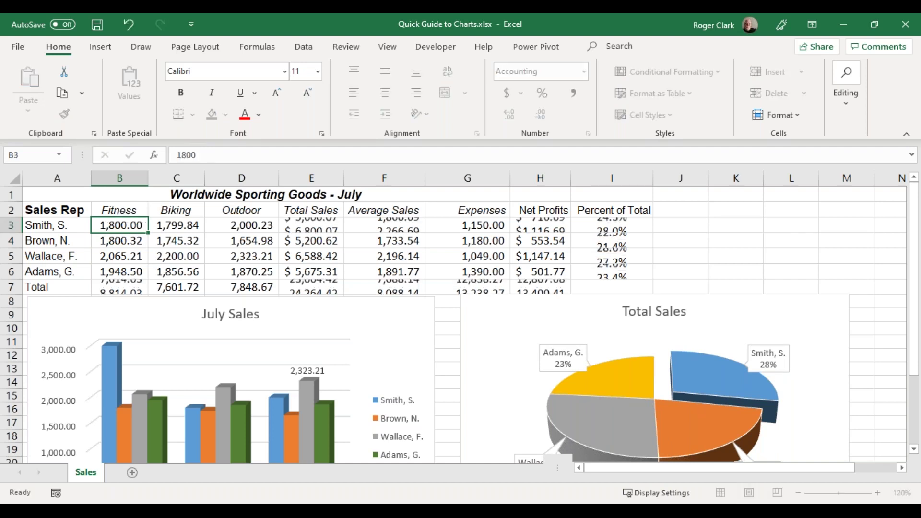
key("Return")
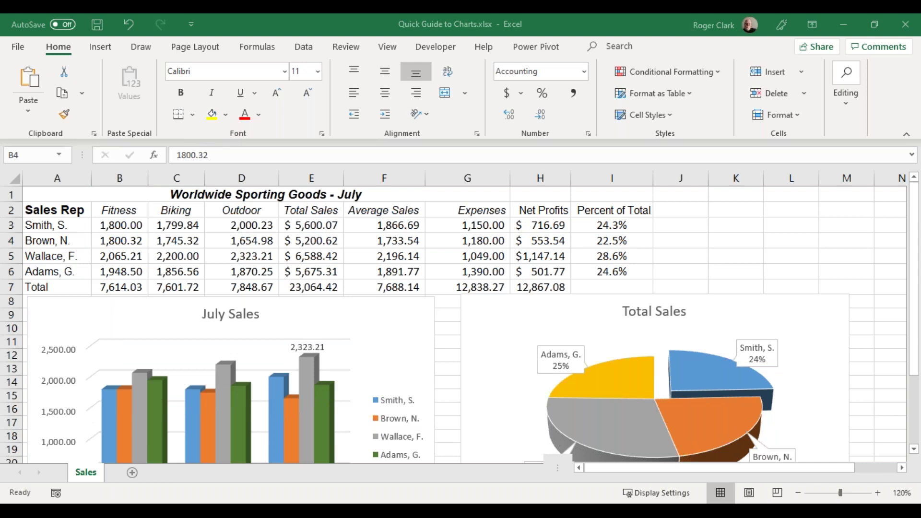
key("alt+Tab")
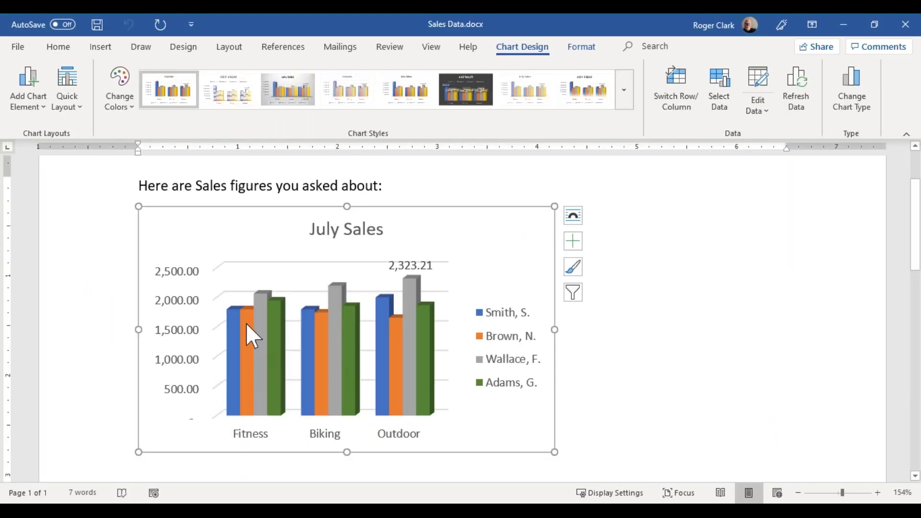
mouse_move(264, 294)
Reopen the Word chart's source data in Excel and apply the dollar accounting format to the Outdoor figure in cell D5.
left_click(403, 267)
right_click(402, 267)
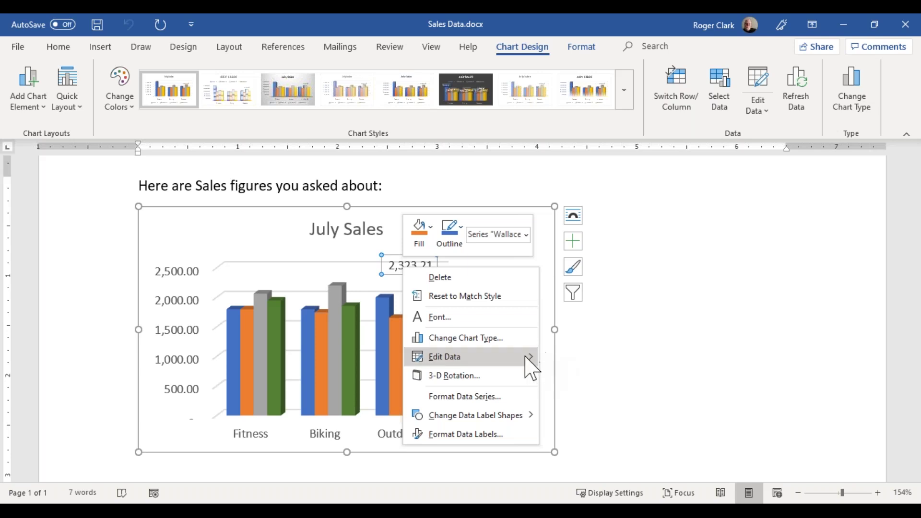
mouse_move(531, 367)
left_click(559, 378)
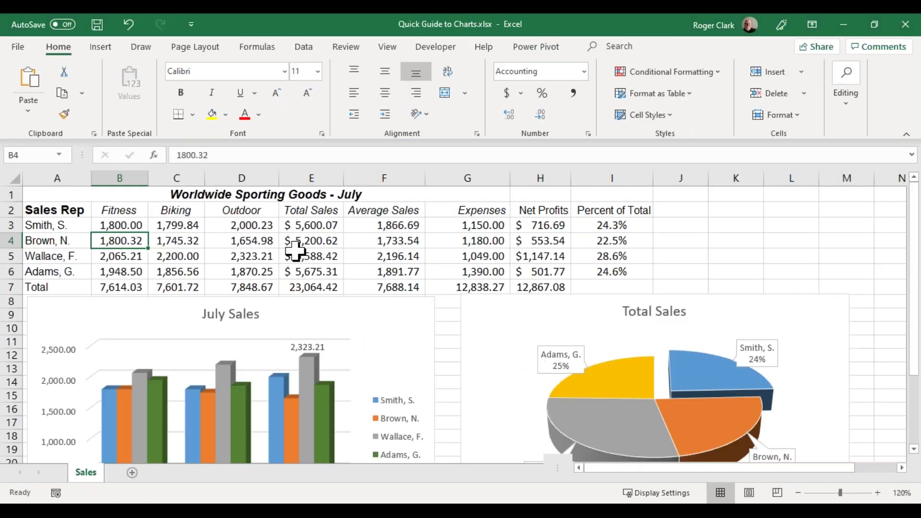
left_click(250, 259)
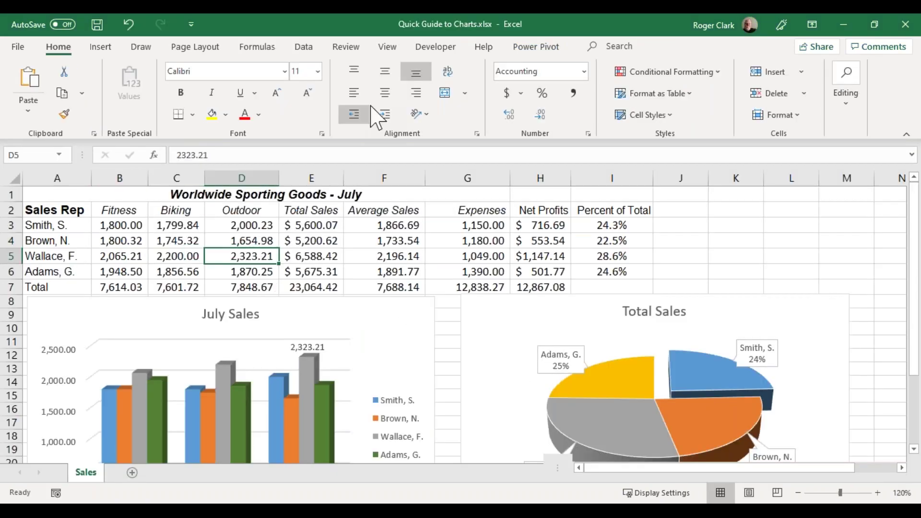
left_click(507, 92)
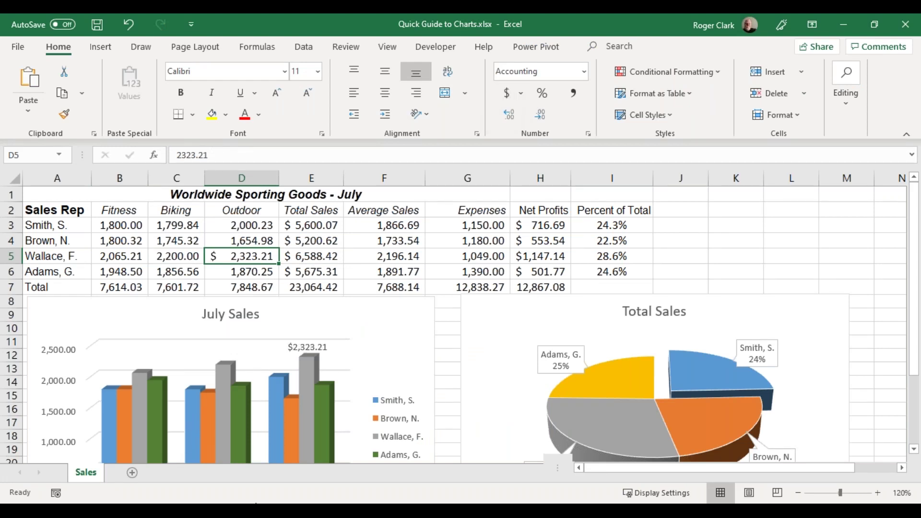
Check the Outdoor data label of the July Sales chart in Word and return to the workbook in Excel.
left_click(260, 507)
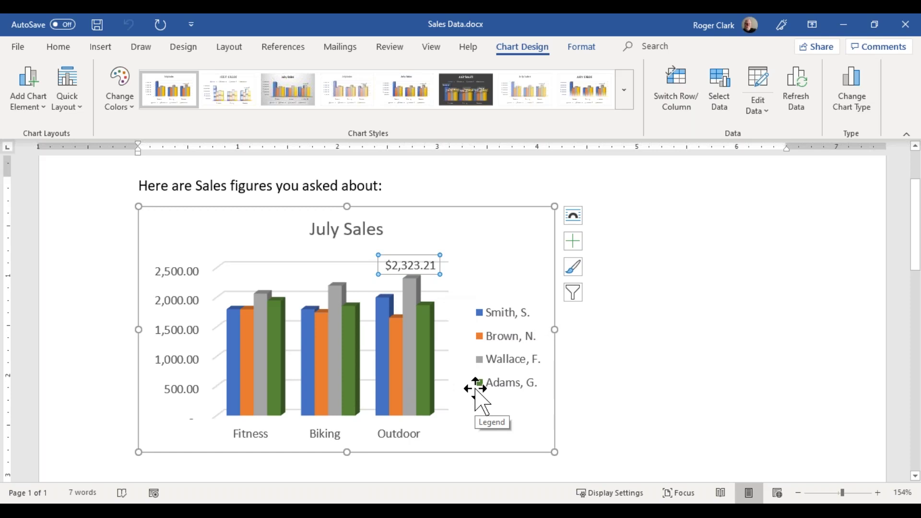
key("alt+Tab")
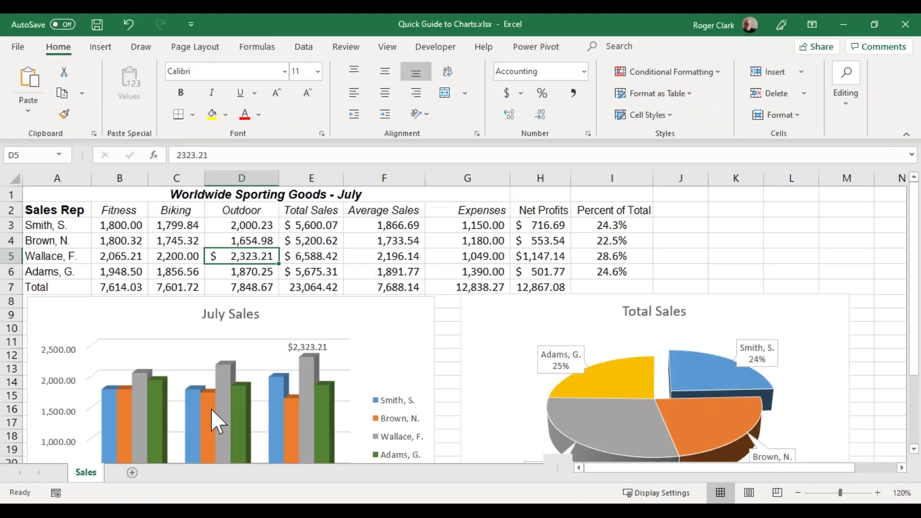
mouse_move(227, 387)
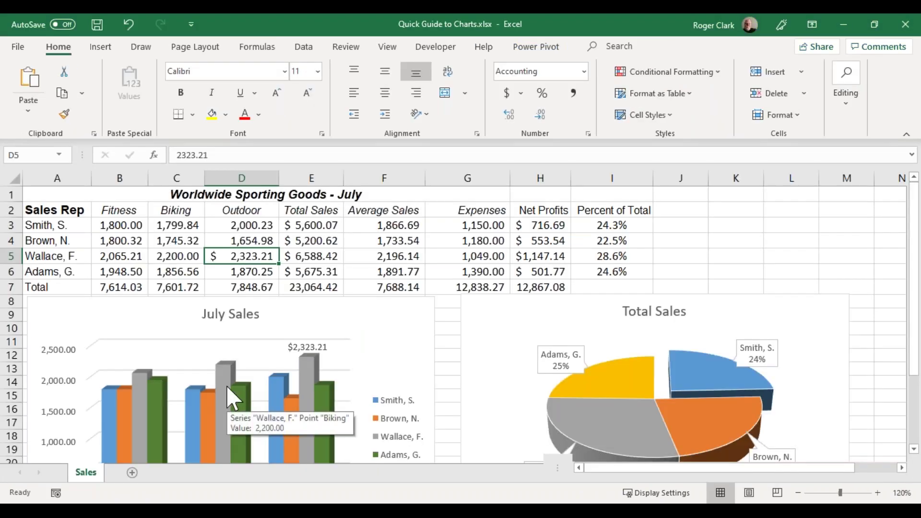